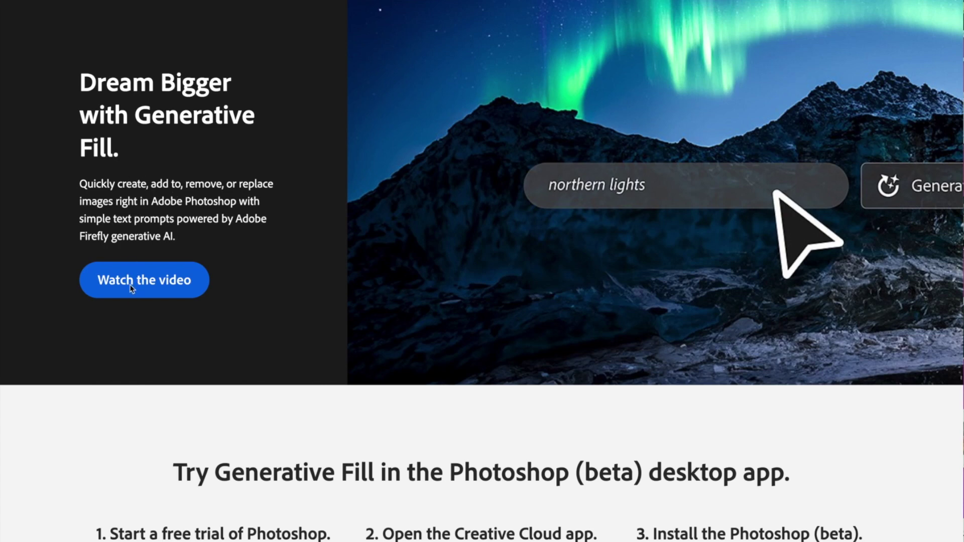
Play the Generative Fill intro video and raise the playback volume
left_click(165, 285)
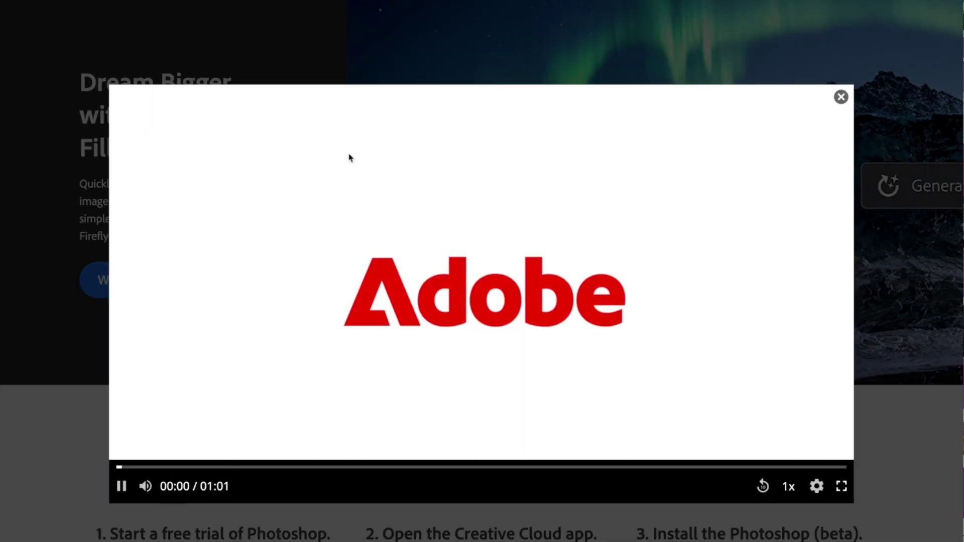
key("XF86AudioRaiseVolume")
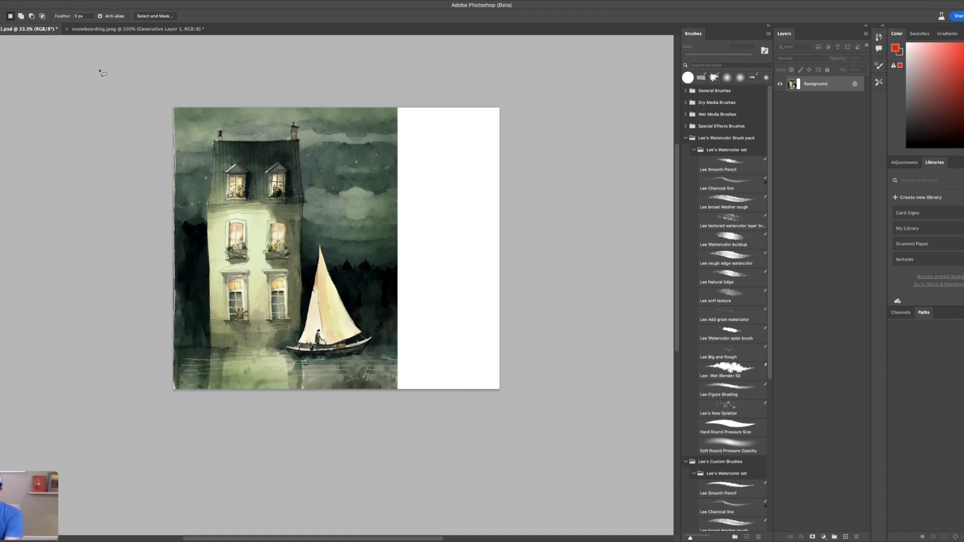
Marquee-select the blank white strip at the right edge plus a sliver of the painting
key("m")
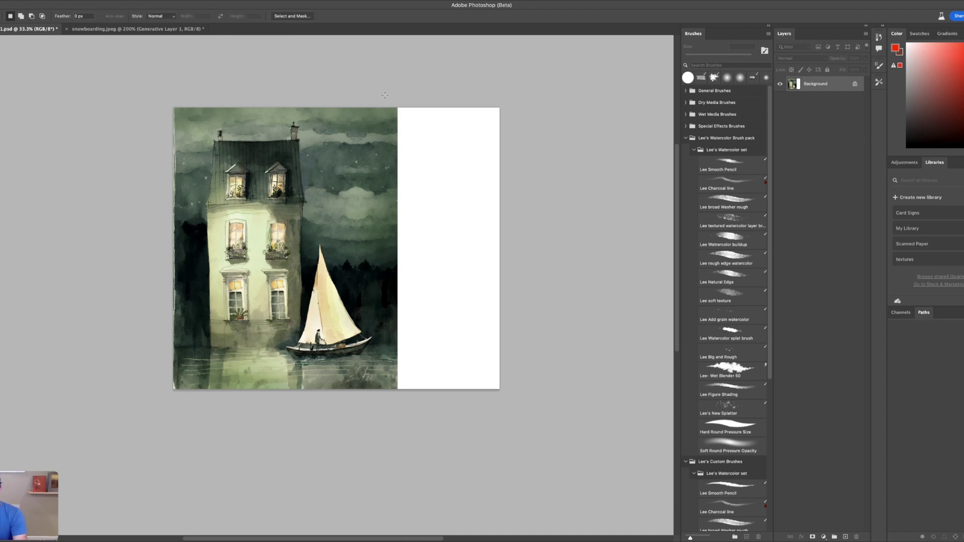
left_click_drag(382, 105, 570, 456)
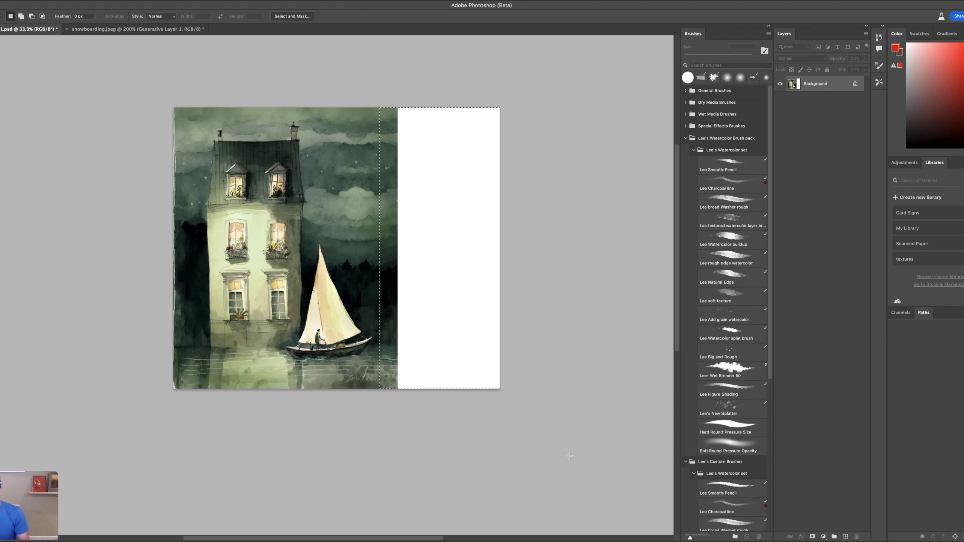
left_click(81, 4)
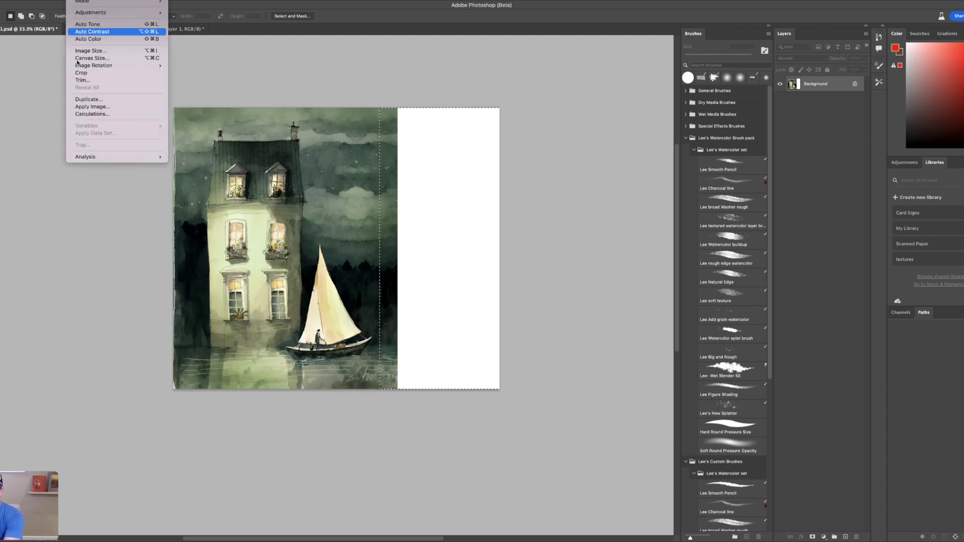
mouse_move(59, 0)
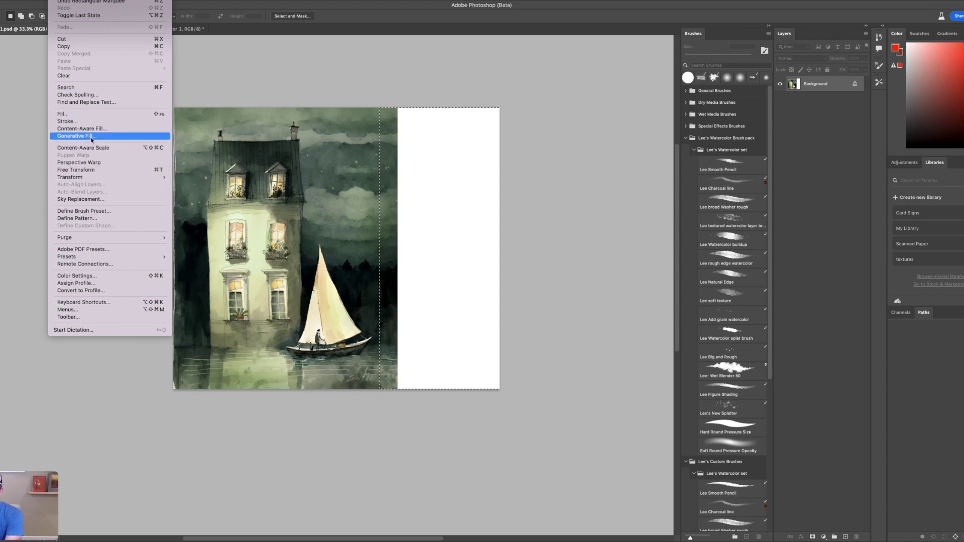
left_click(102, 129)
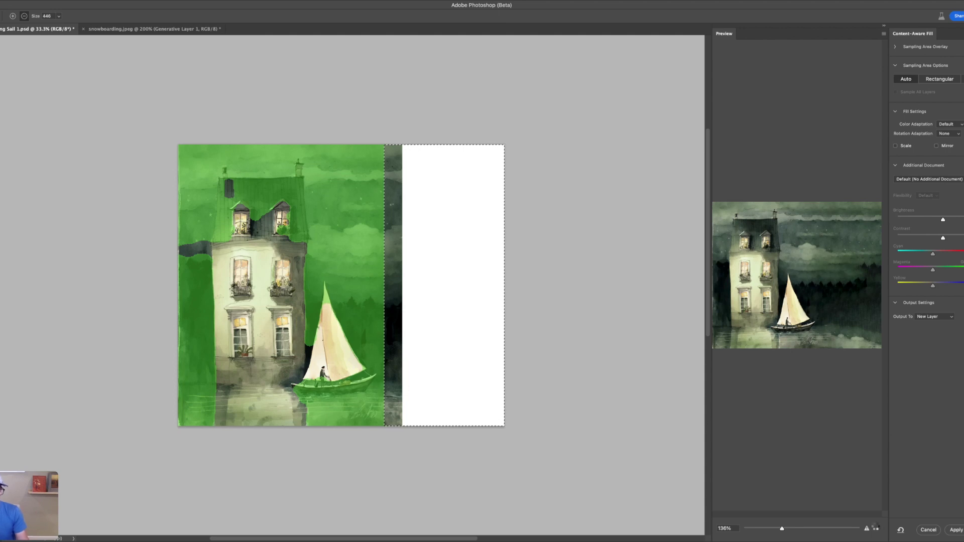
key("Return")
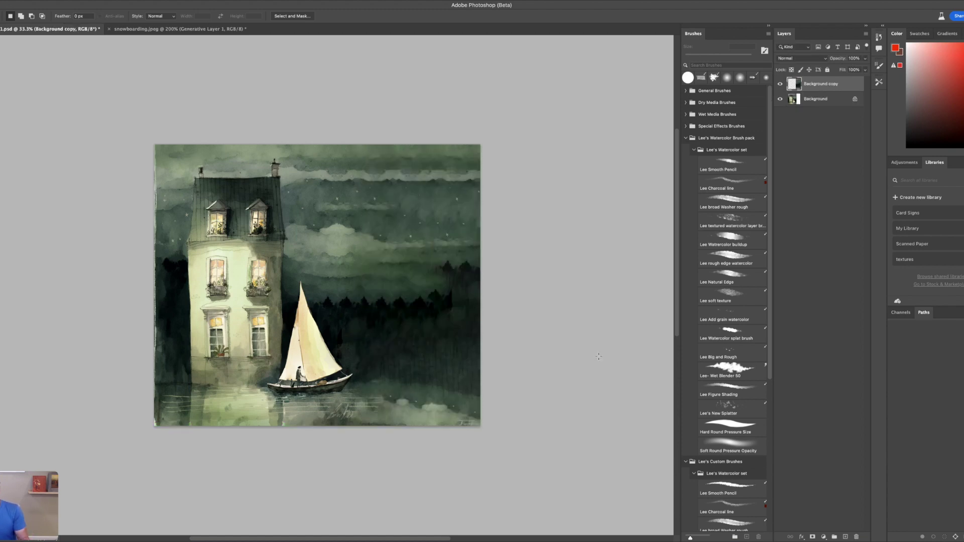
left_click_drag(344, 269, 462, 323)
key("ctrl+d")
left_click_drag(373, 160, 448, 207)
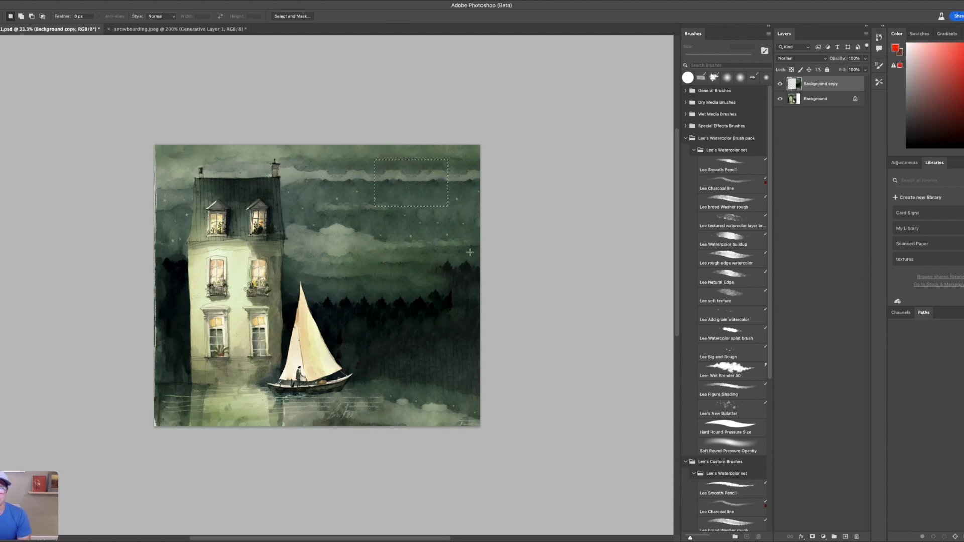
key("ctrl+z")
key("ctrl+z")
key("ctrl+z")
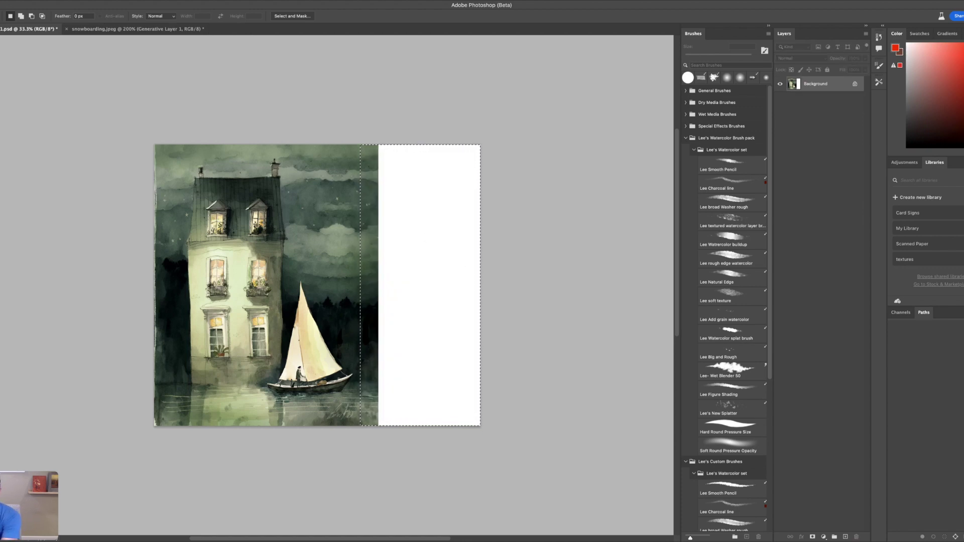
left_click(60, 1)
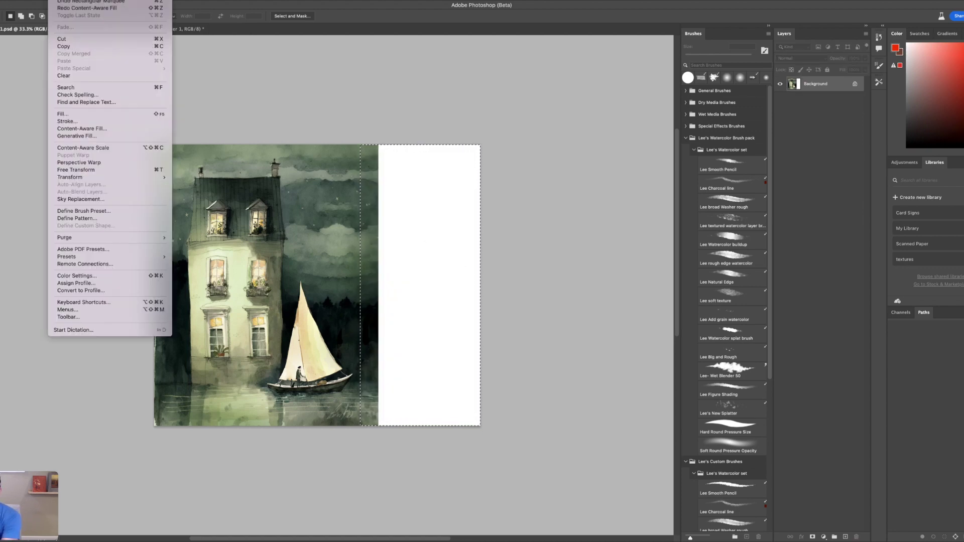
Generative Fill the selected right strip with the prompt 'palm trees'
left_click(90, 137)
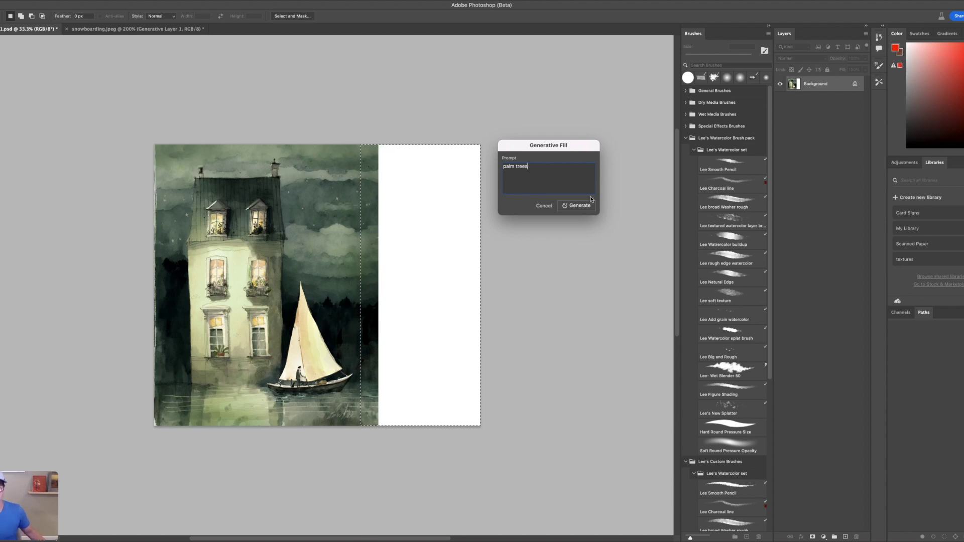
left_click(577, 207)
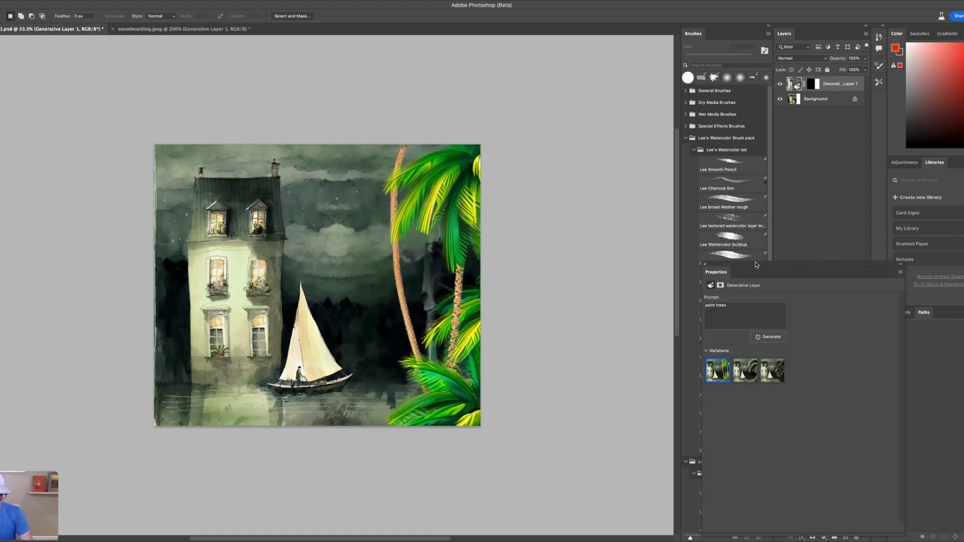
left_click_drag(717, 277, 589, 141)
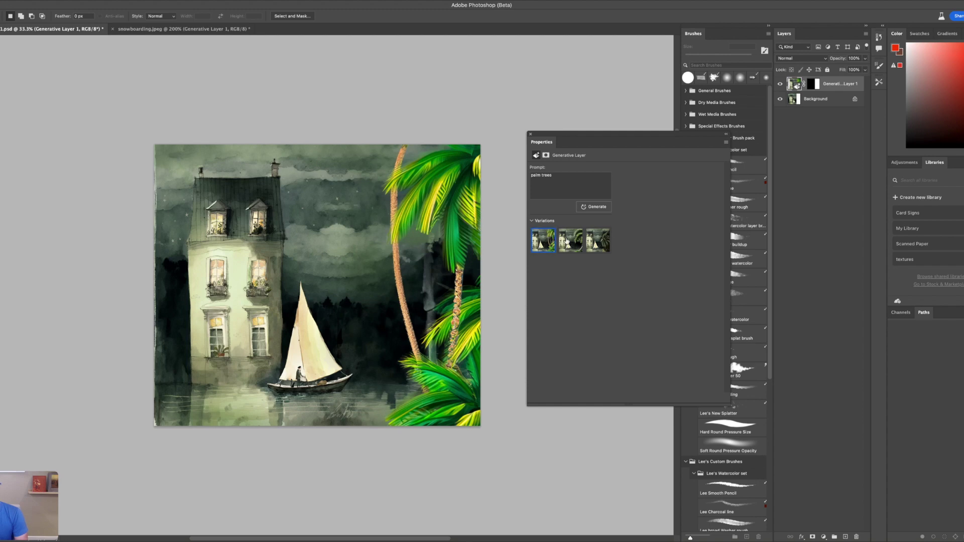
Cycle through the three palm-tree variations, then drag Generative Layer 1 to the trash
mouse_move(574, 244)
left_click(575, 247)
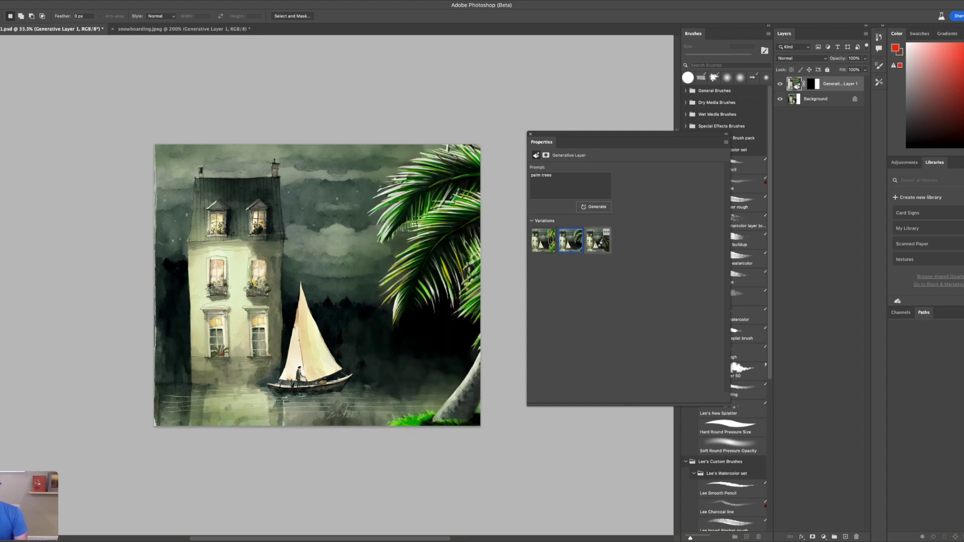
left_click(597, 244)
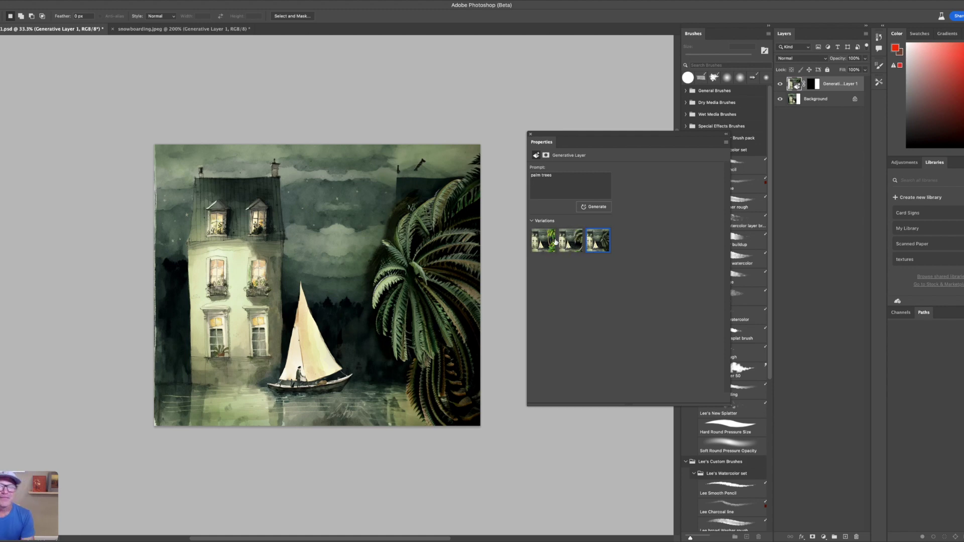
mouse_move(571, 246)
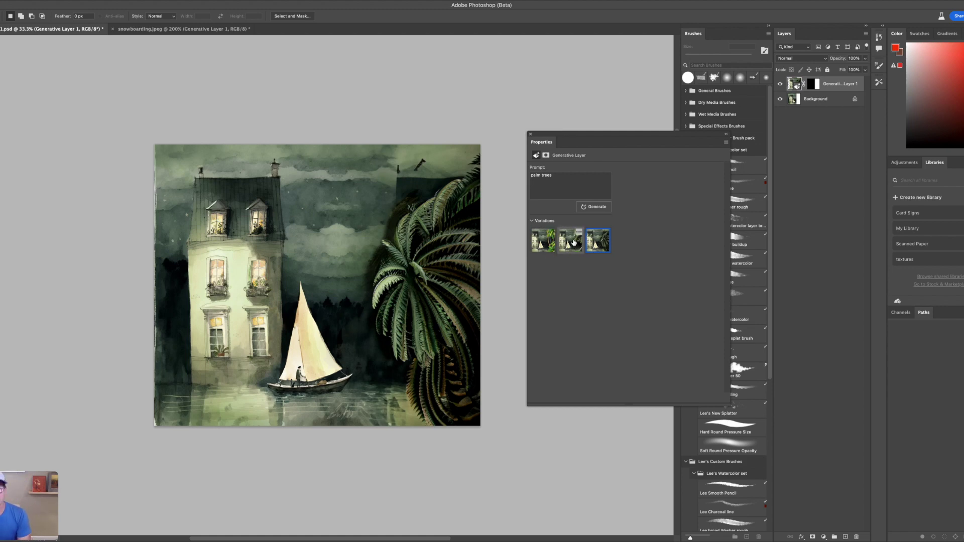
left_click(571, 244)
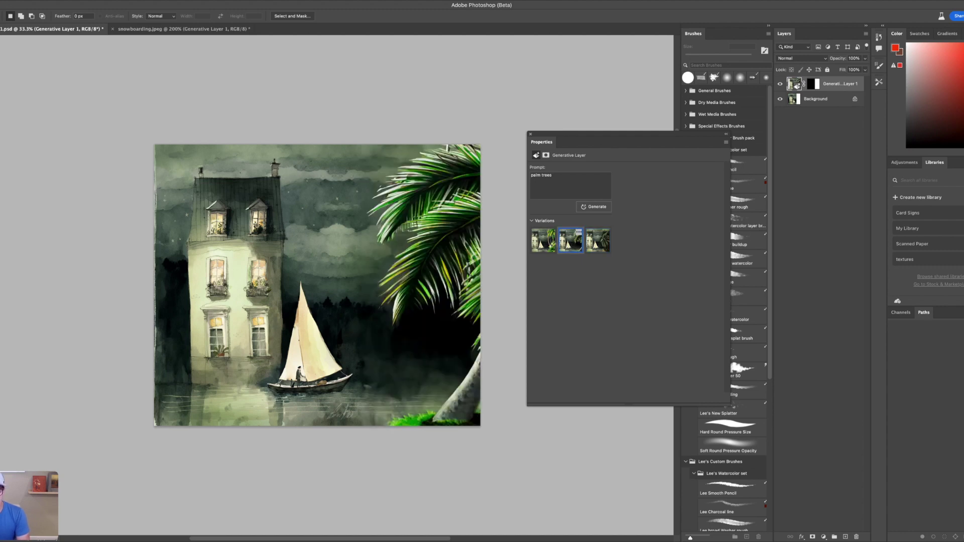
left_click(544, 243)
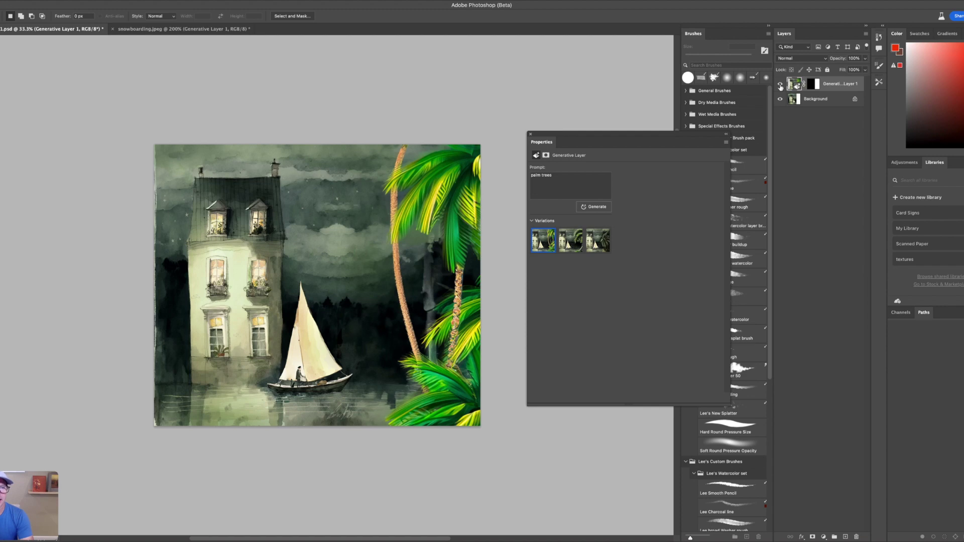
left_click_drag(852, 88, 857, 537)
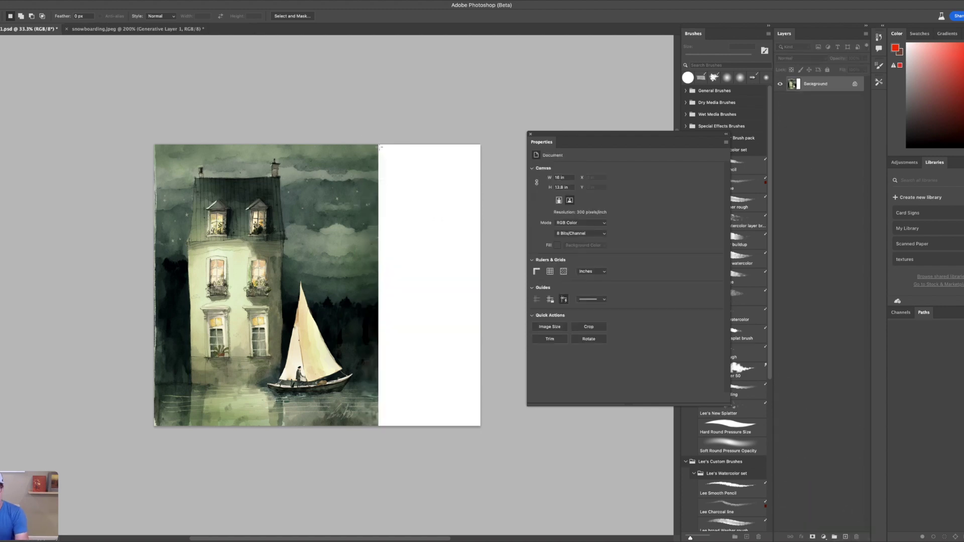
Reselect the blank right strip and run Generative Fill with an empty prompt
left_click_drag(361, 145, 542, 432)
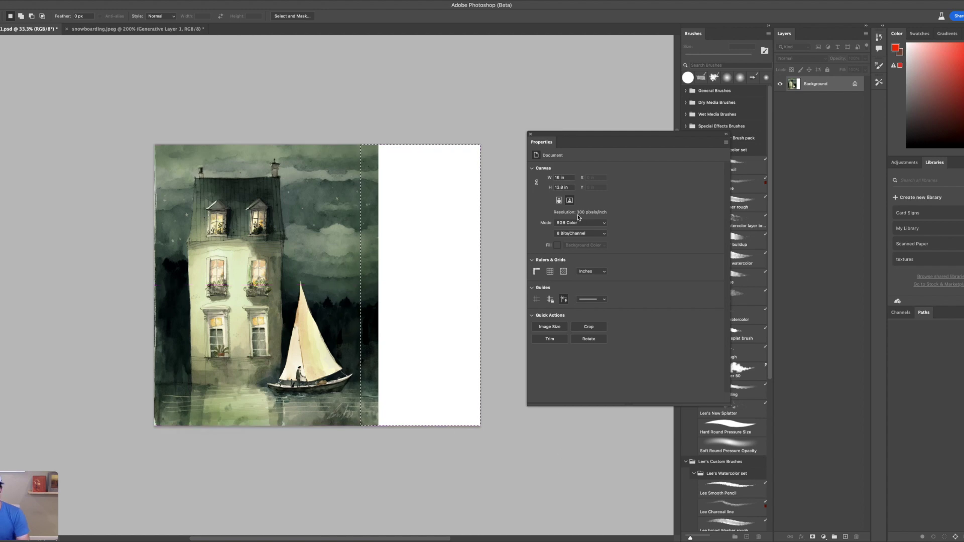
left_click(59, 1)
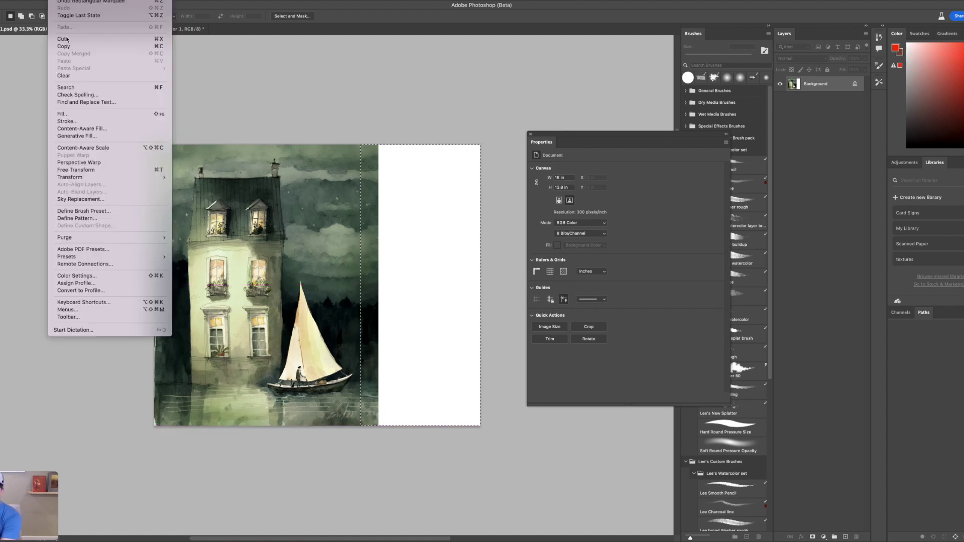
left_click(105, 137)
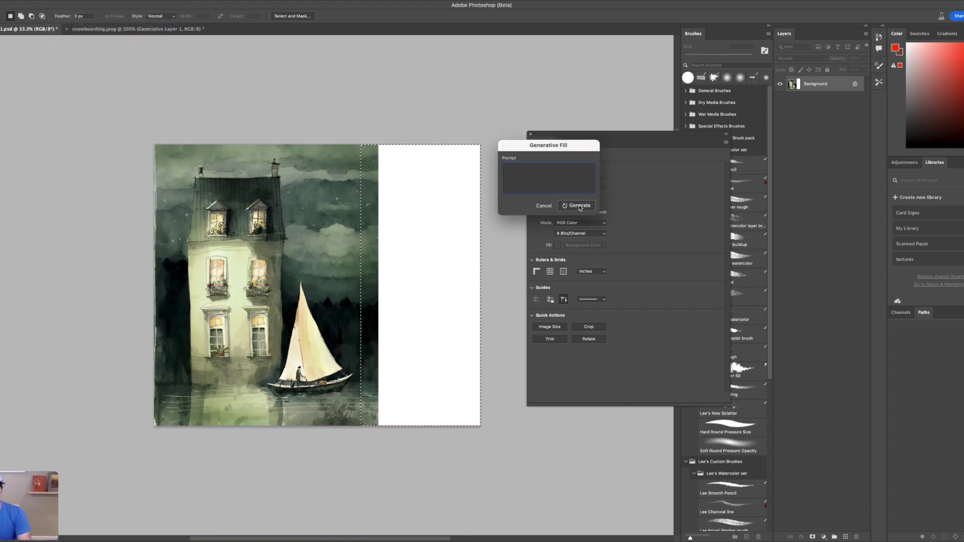
left_click(578, 206)
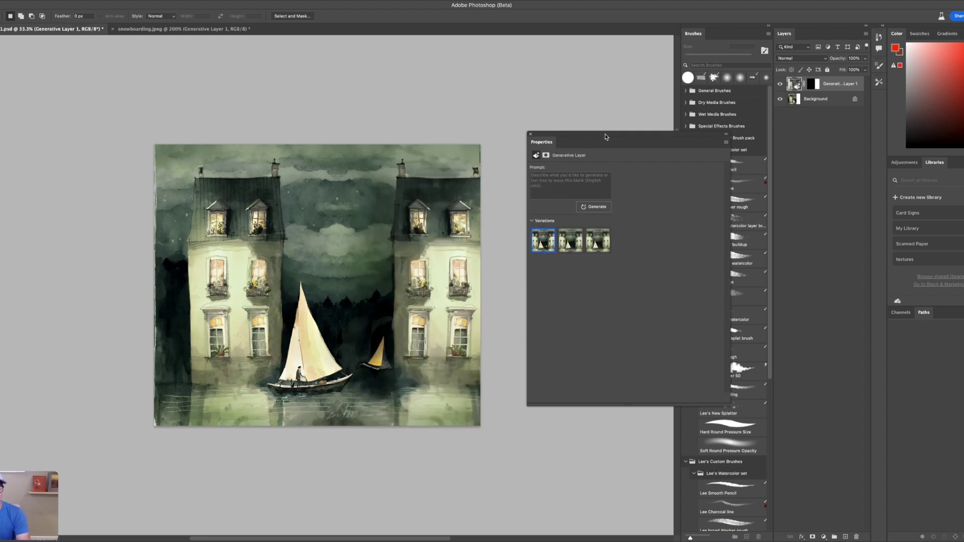
left_click_drag(605, 136, 805, 154)
Zoom in and try a selection over the left house's upper windows, then undo it
key("super+equal")
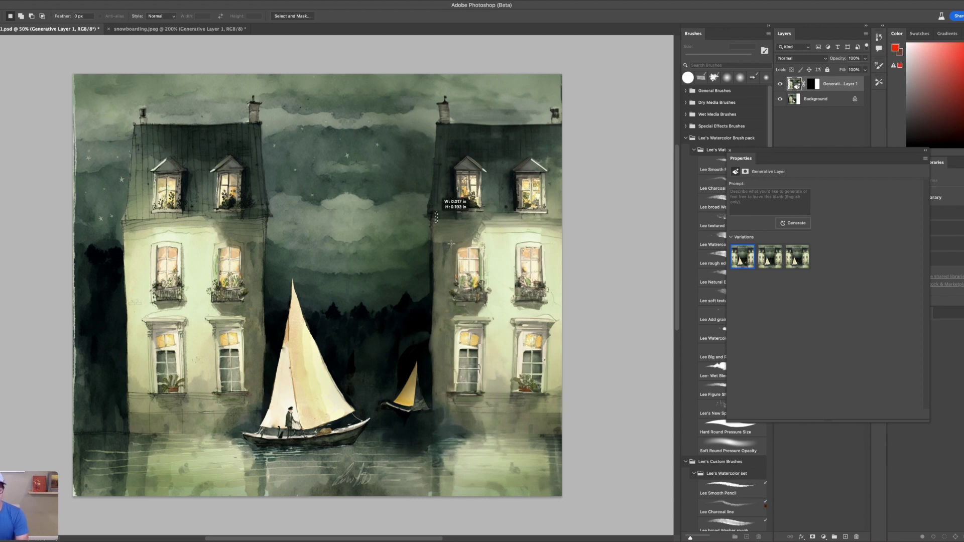
mouse_move(220, 209)
left_mouse_down()
mouse_move(285, 251)
mouse_move(285, 277)
left_mouse_up()
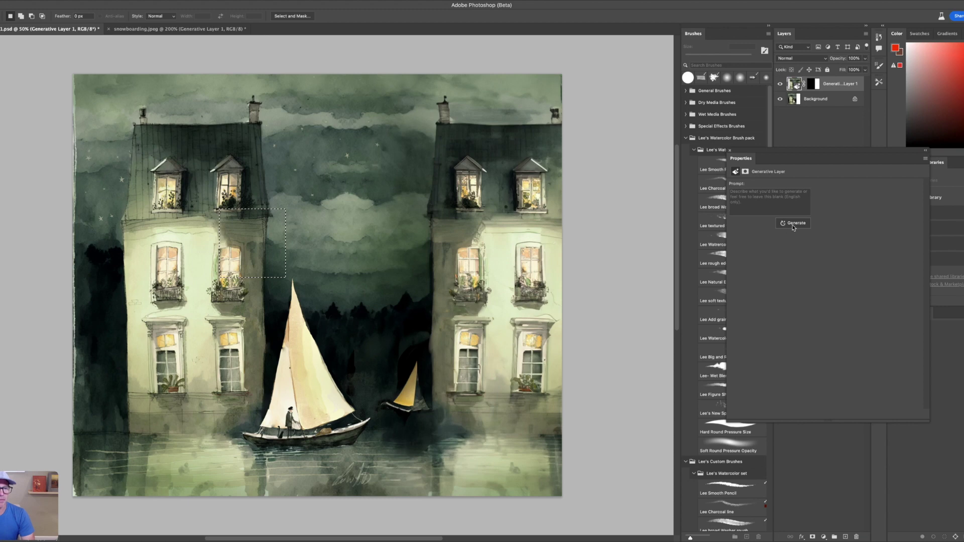
key("ctrl+z")
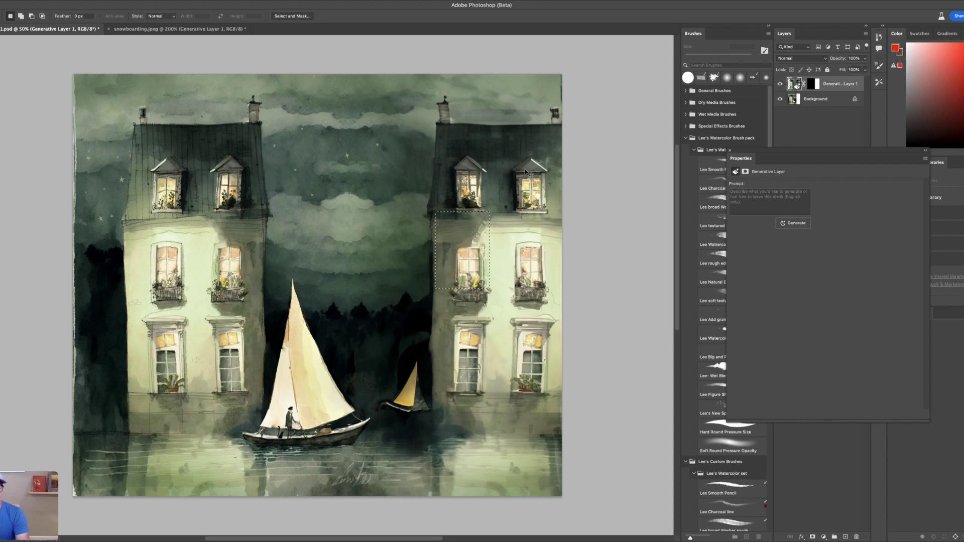
Preview the three generated scene variations, then delete Generative Layer 1
mouse_move(769, 258)
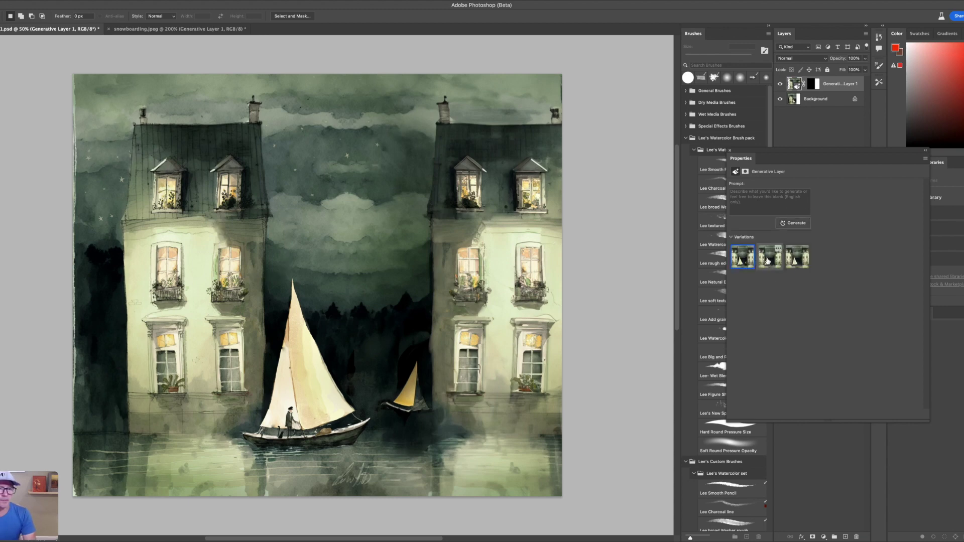
left_click(772, 258)
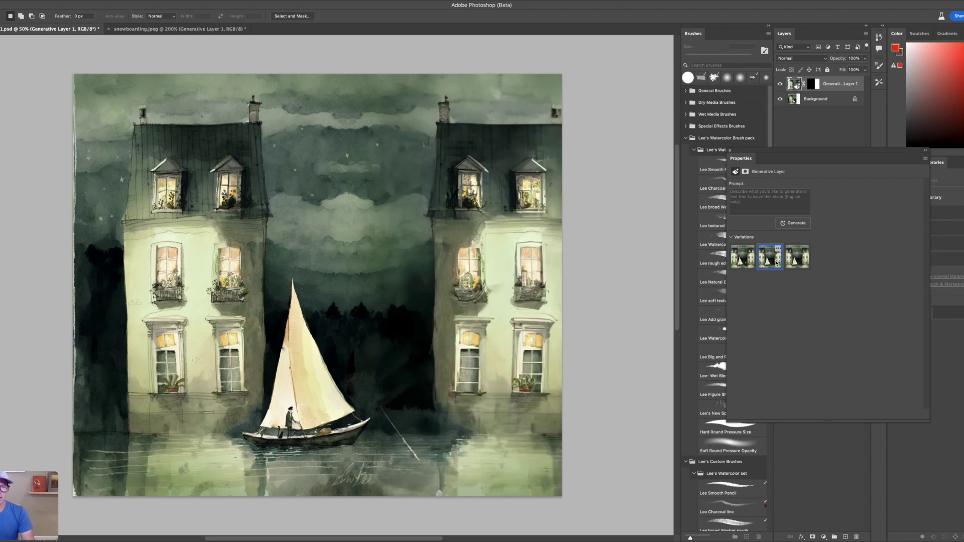
left_click(751, 258)
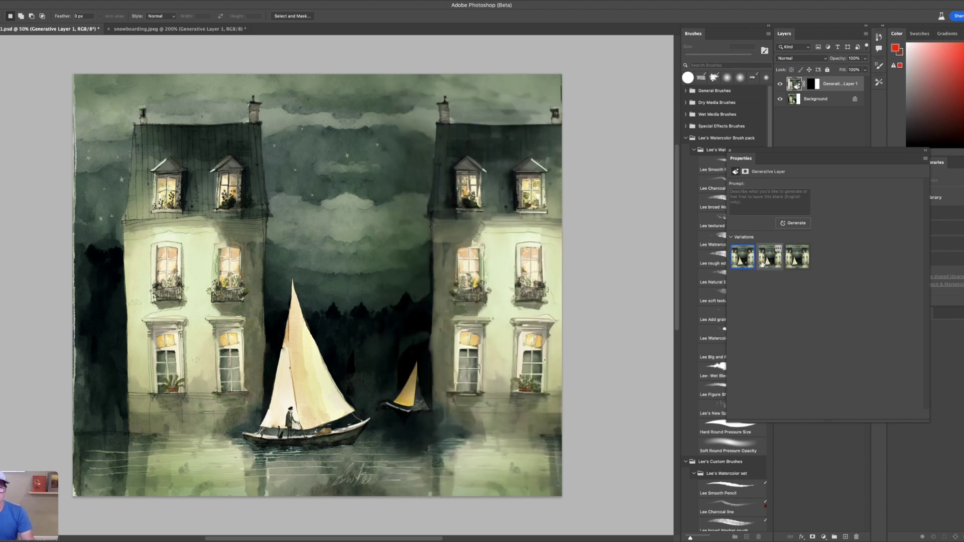
left_click(796, 261)
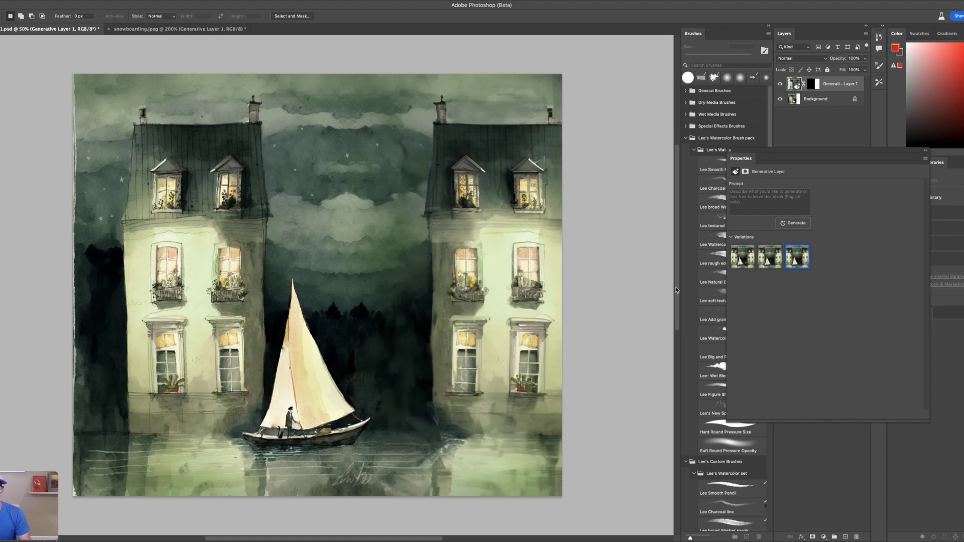
left_click_drag(835, 84, 856, 536)
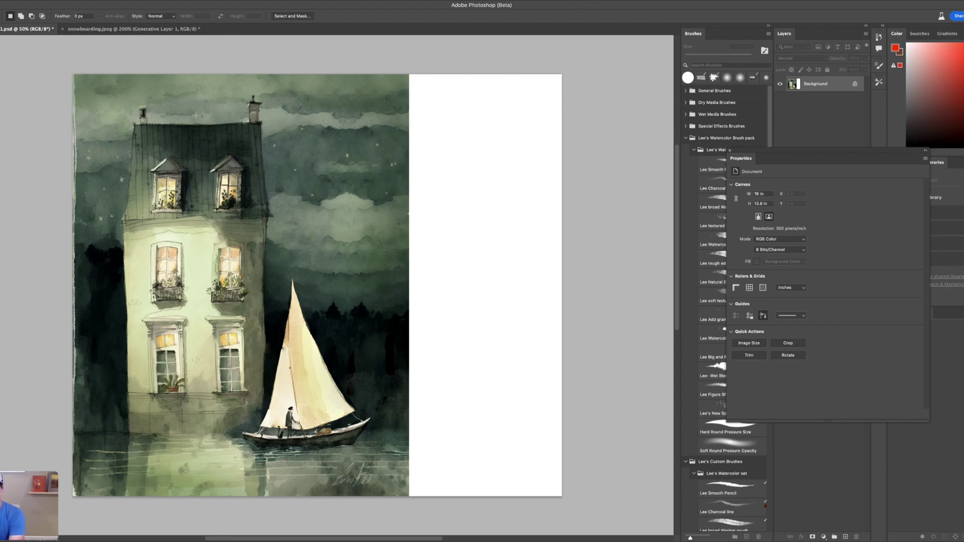
Marquee the roof area above the dormers and Generative Fill it with the prompt 'window'
scroll(257, 103, "right", 3)
scroll(358, 155, "up", 1, "alt")
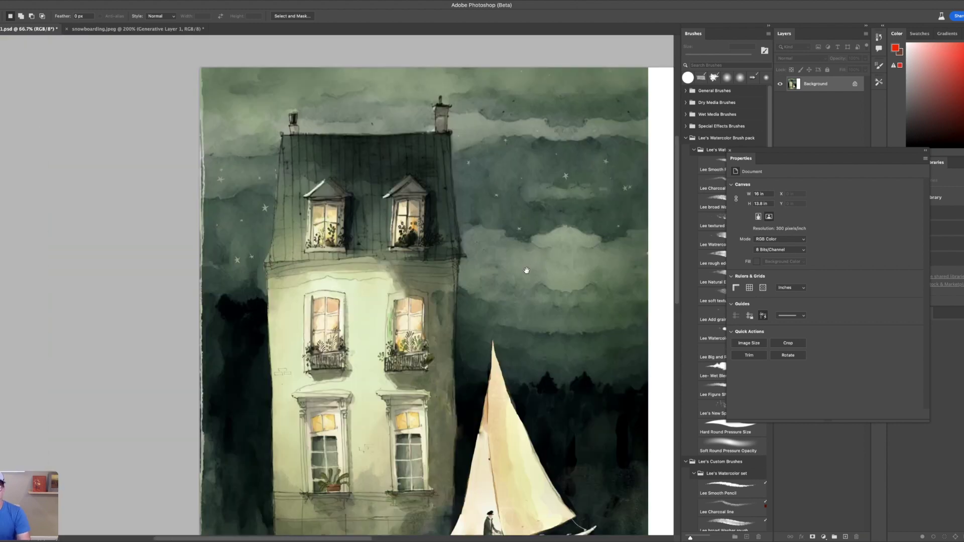
left_click_drag(343, 129, 403, 204)
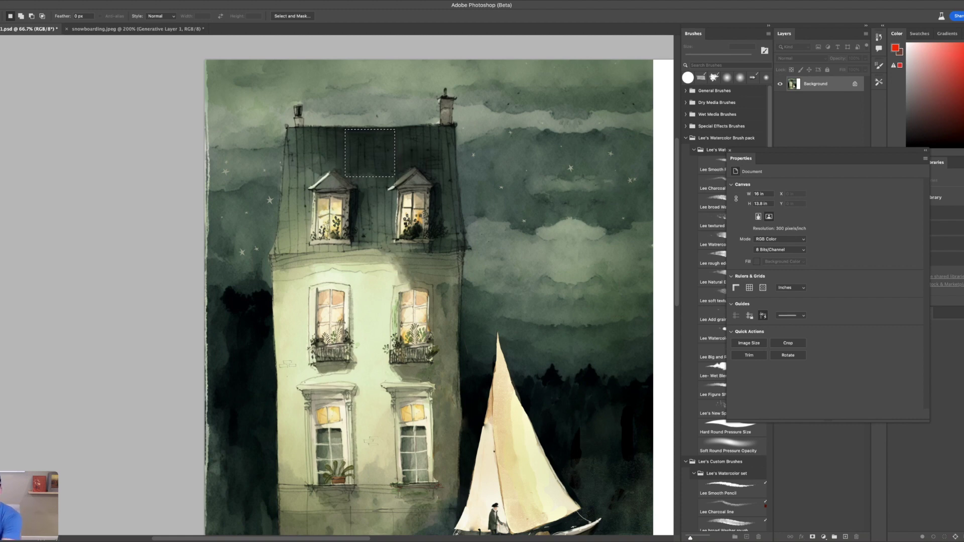
right_click(46, 251)
left_click(91, 134)
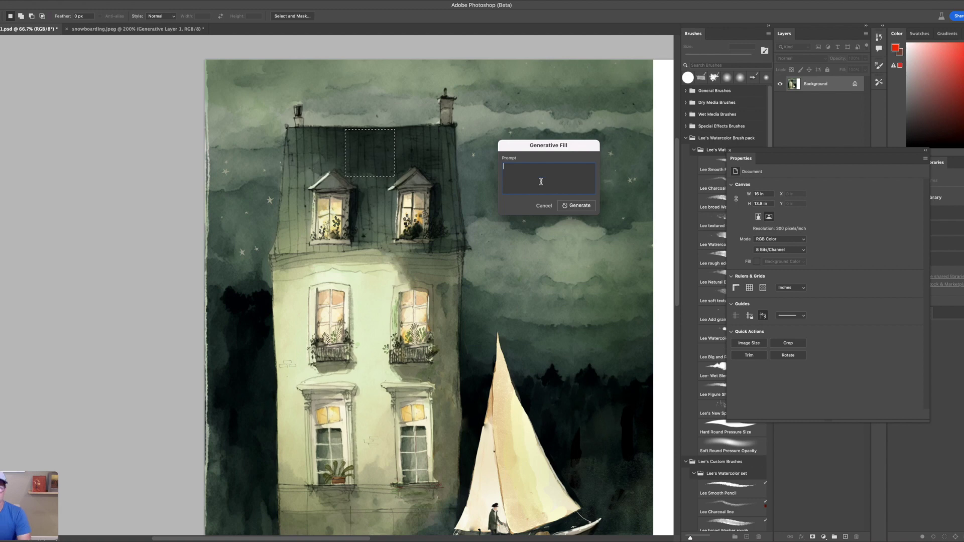
type("window")
key("Return")
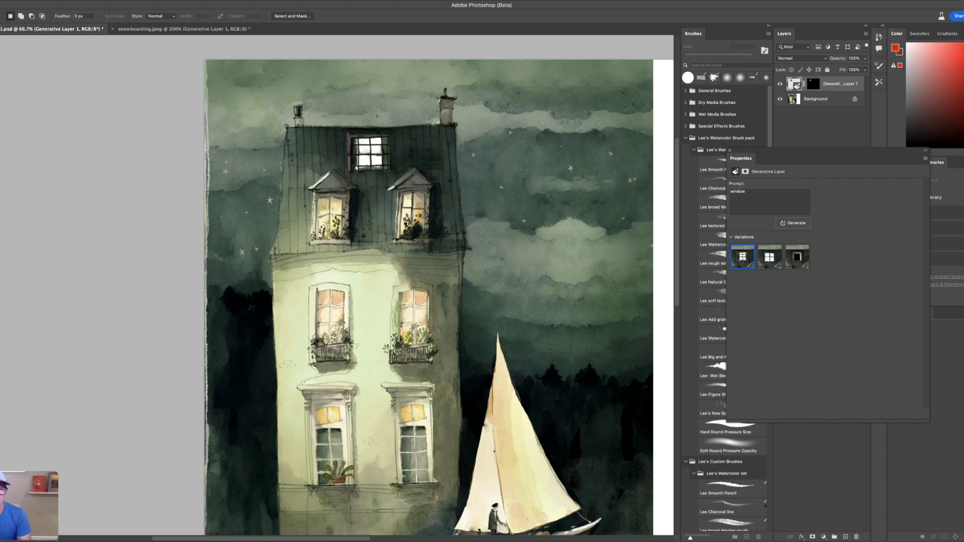
Compare the roof window variations up close and keep the second, bright four-pane window
mouse_move(769, 256)
left_click(769, 256)
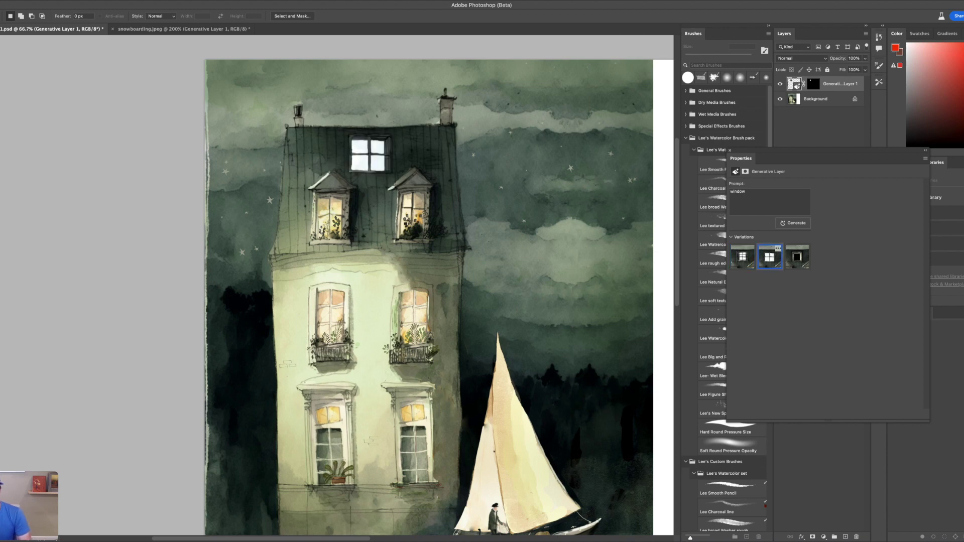
key("ctrl+plus")
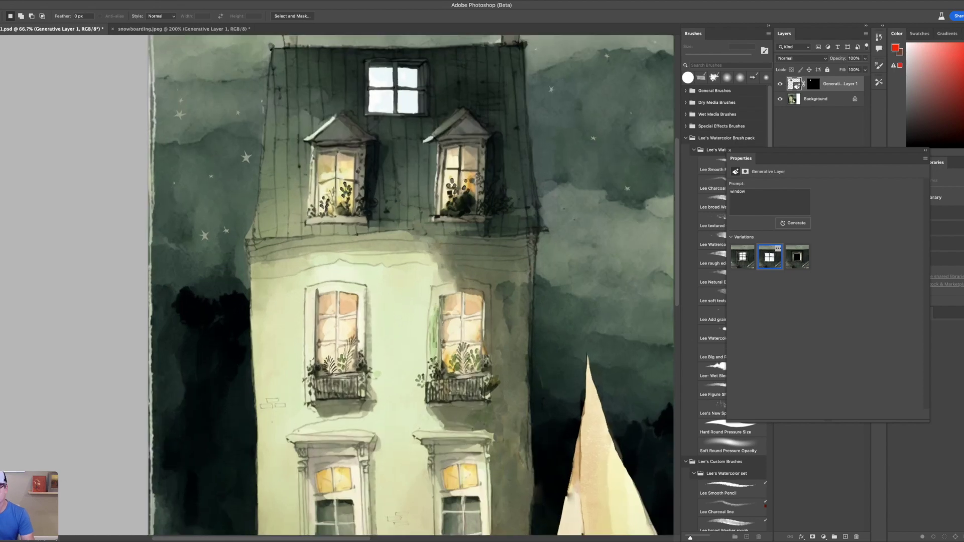
scroll(409, 286, "up", 3)
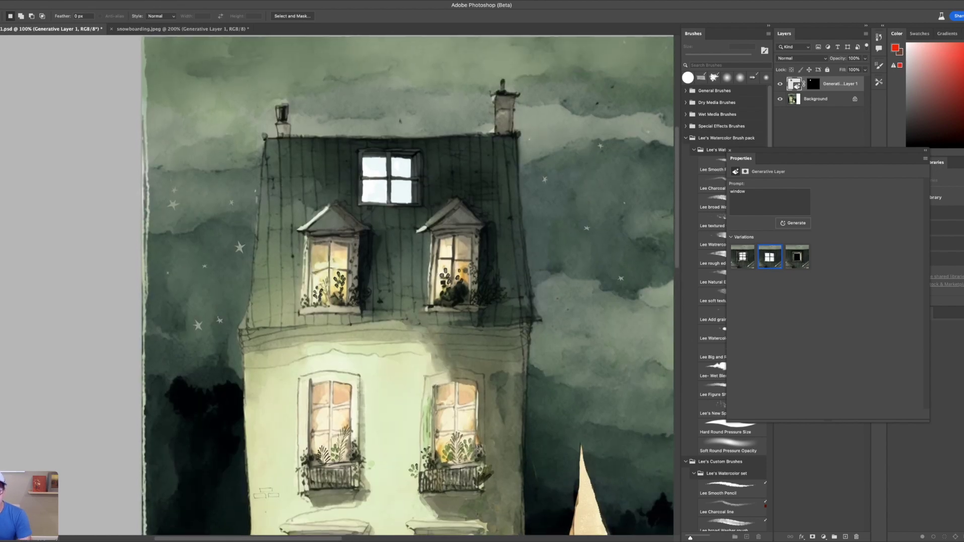
left_click(798, 257)
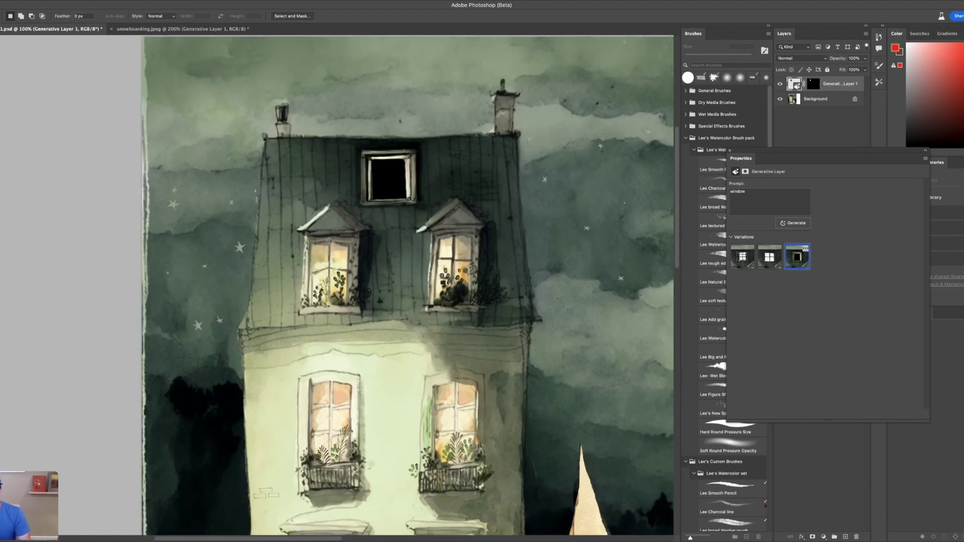
left_click(770, 257)
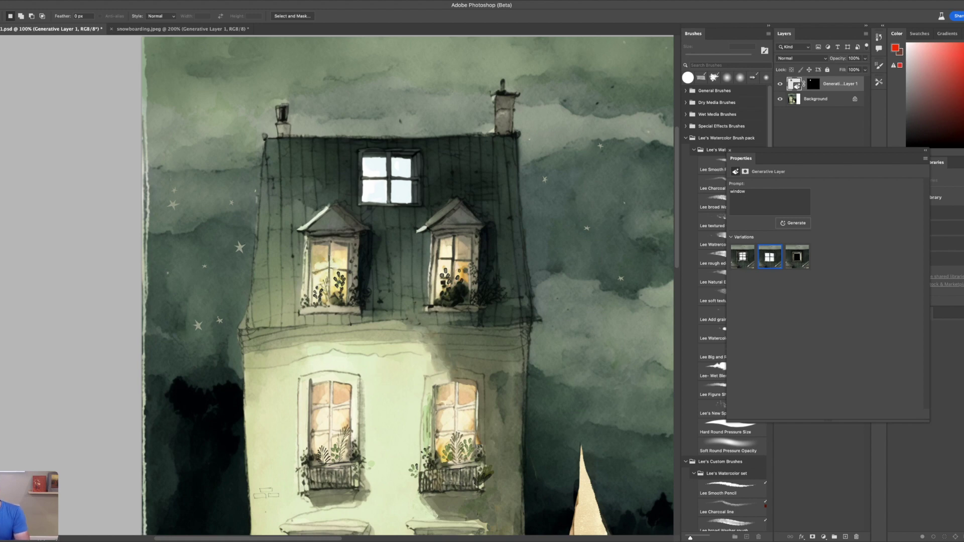
key("ctrl+minus")
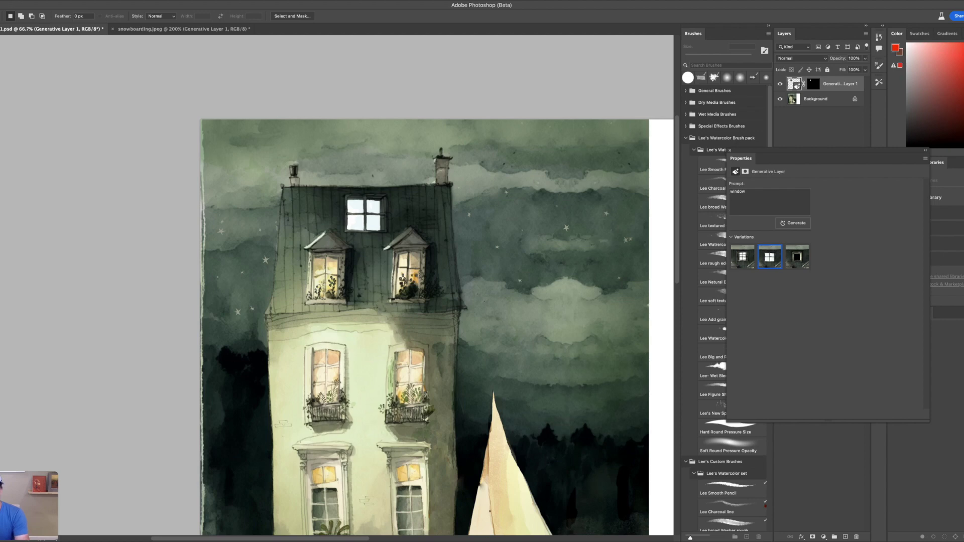
Marquee the sky above the roof and Generative Fill it with the prompt 'chimney'
left_click_drag(396, 138, 428, 192)
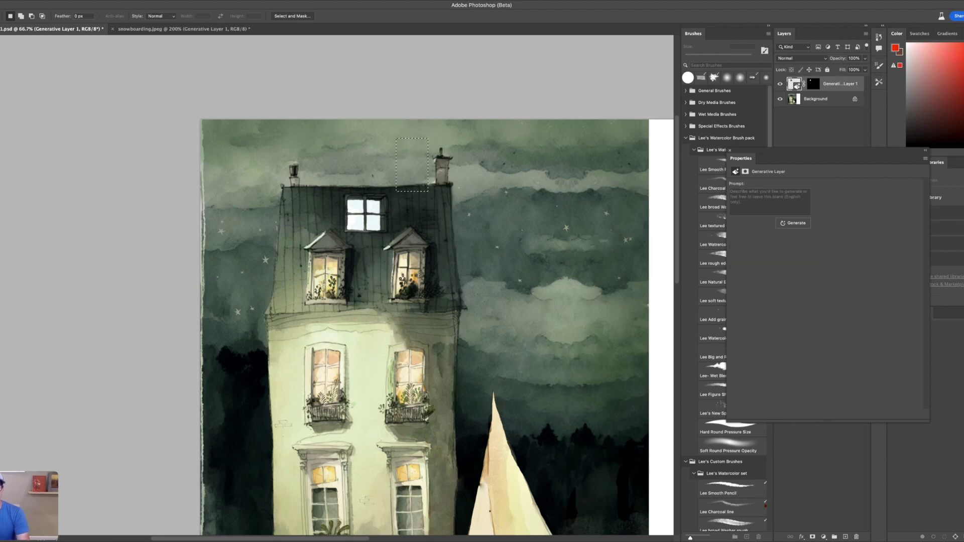
left_click(59, 0)
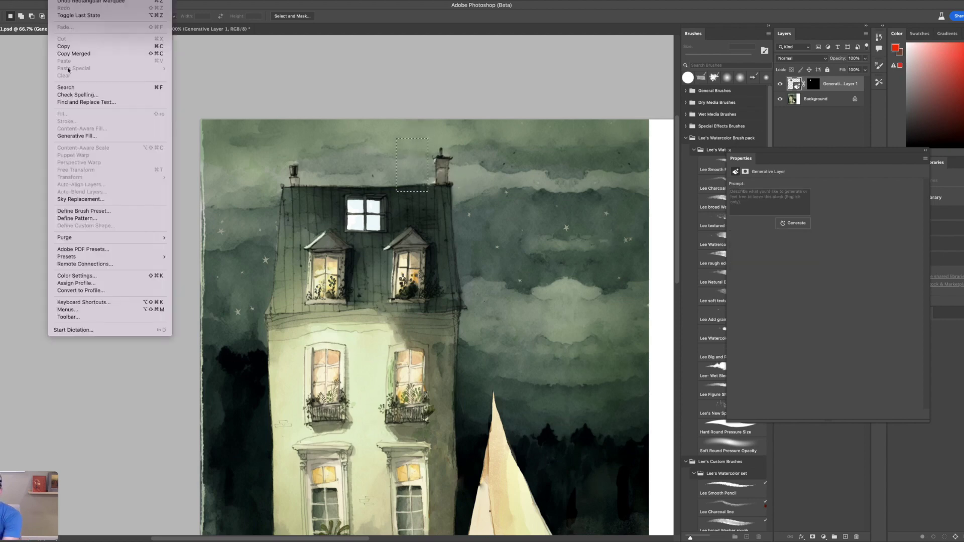
left_click(97, 142)
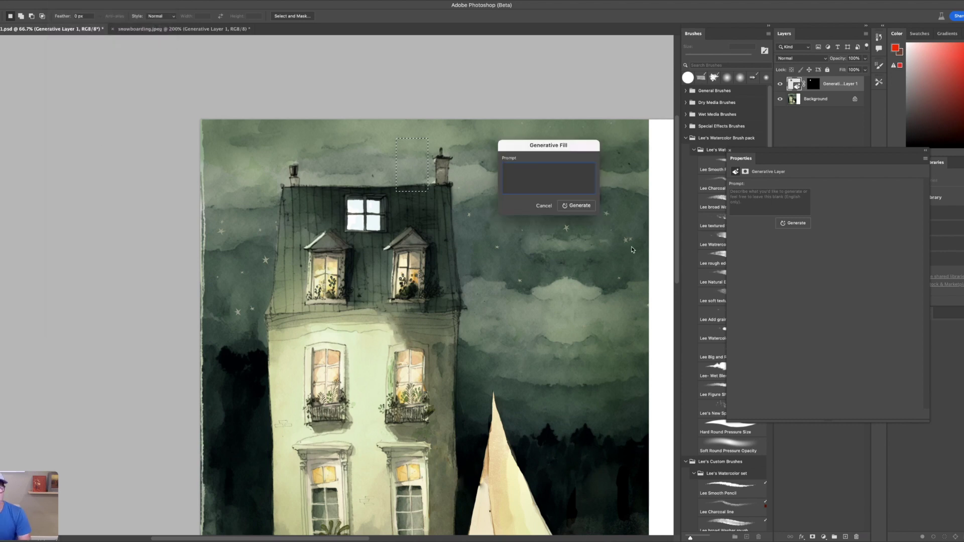
type("chim")
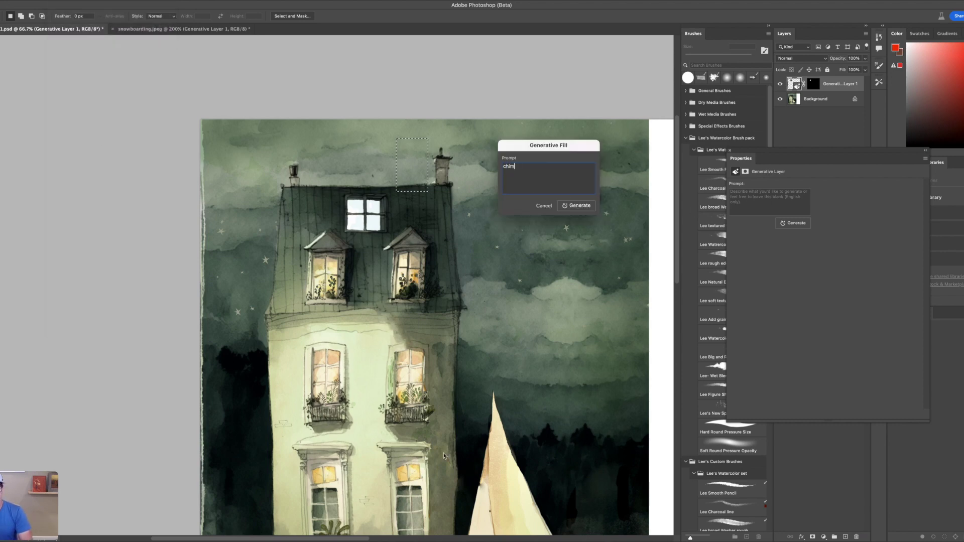
type("ney")
left_click(582, 207)
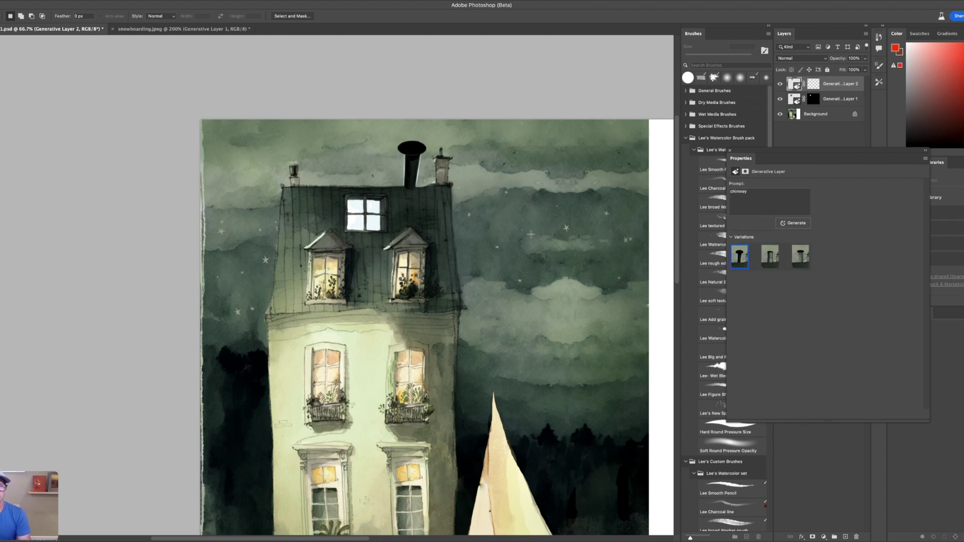
Compare the chimney variations, choose the third grey brick one, and pan down to the sailboat
left_click(774, 260)
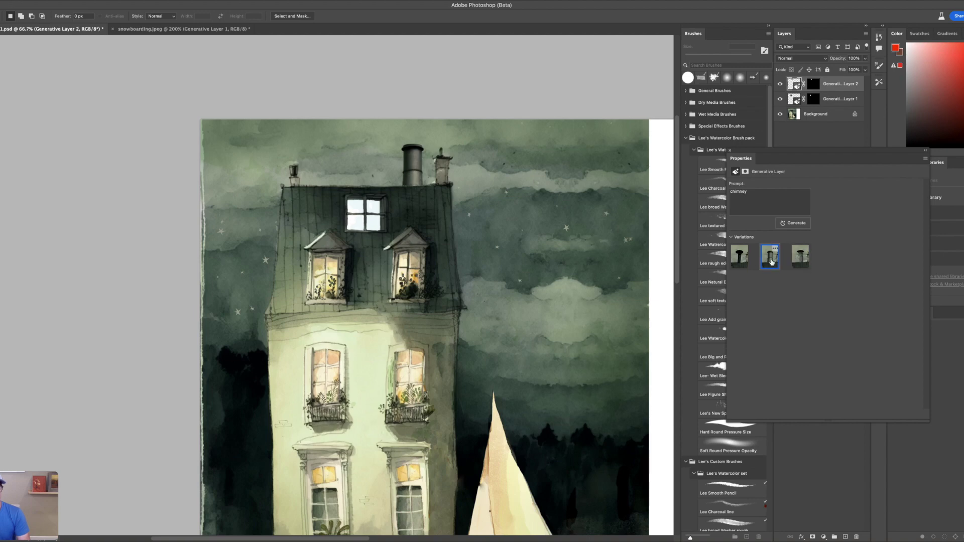
left_click(742, 260)
left_click(798, 257)
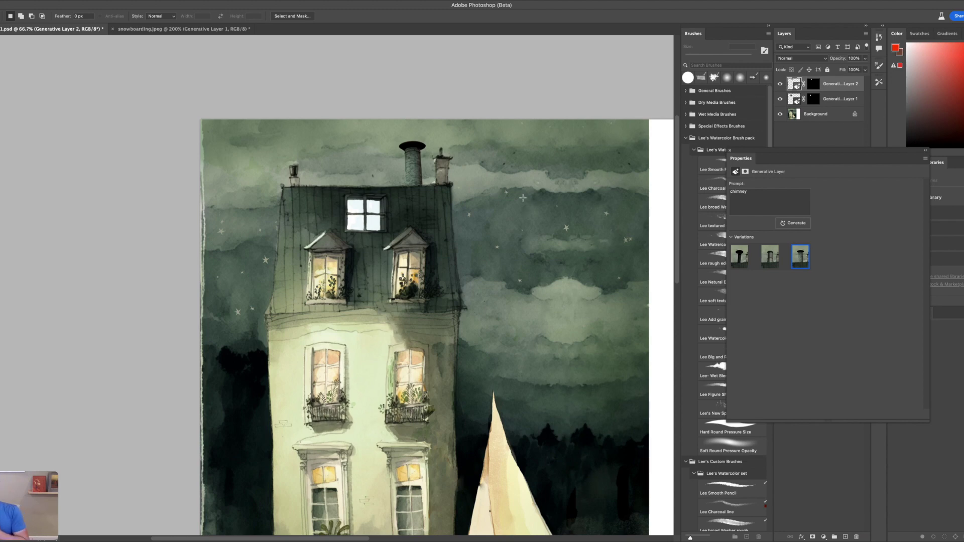
left_click_drag(499, 236, 532, 170)
left_click_drag(540, 269, 552, 143)
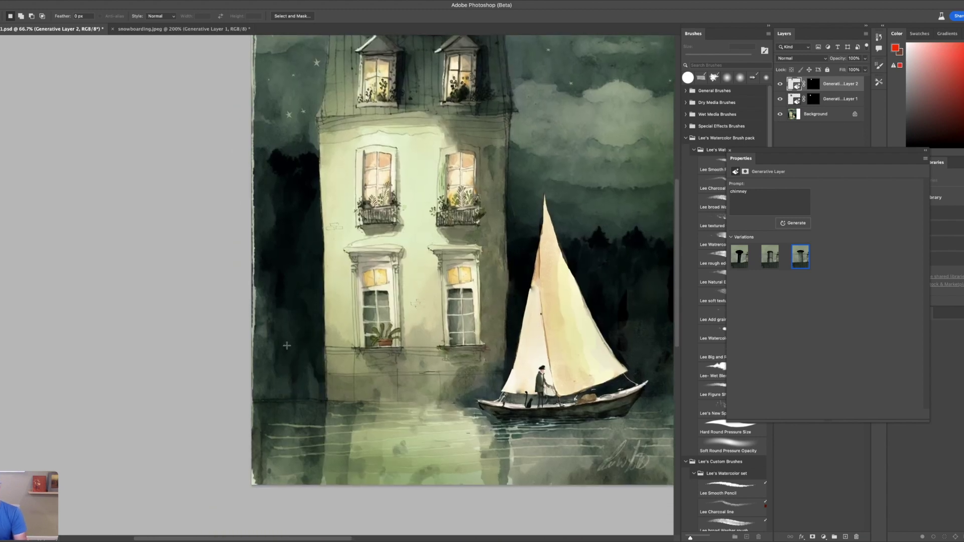
Marquee the water left of the sailboat and generate with the prompt 'side view of boat'
left_click_drag(351, 394, 432, 450)
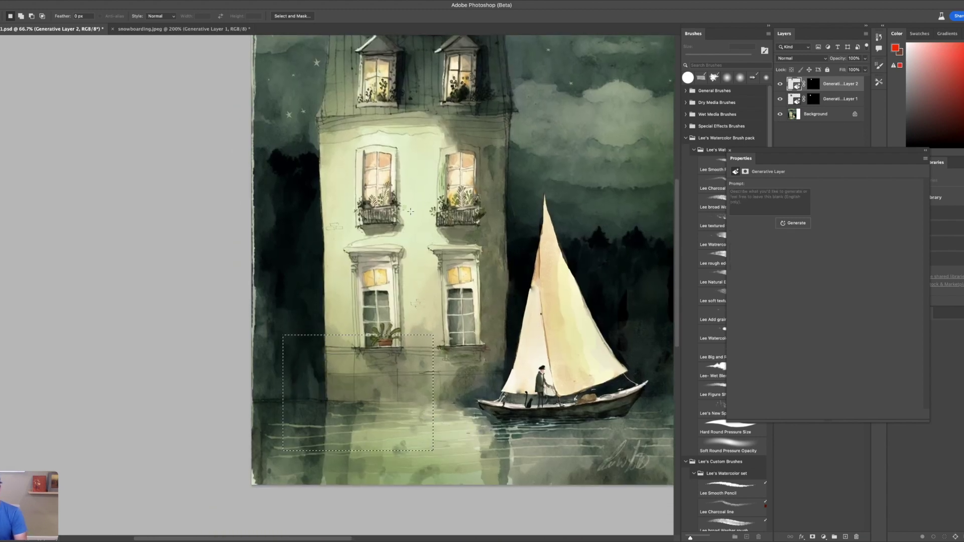
left_click(767, 190)
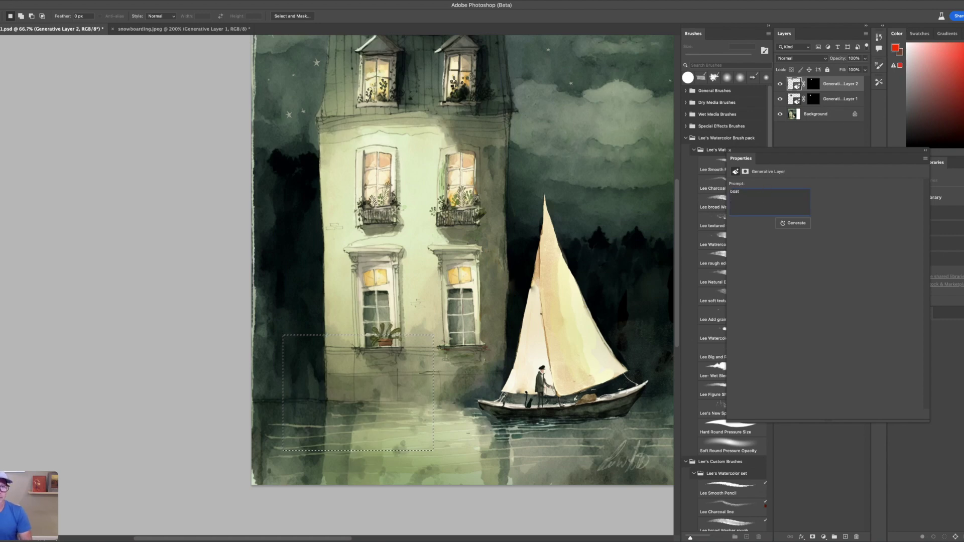
type("boat")
double_click(747, 191)
key("BackSpace")
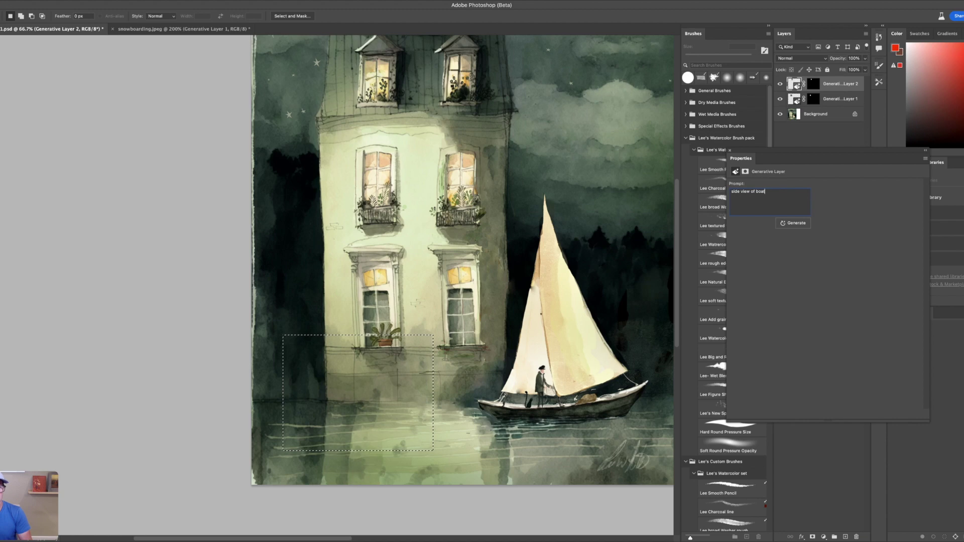
left_click(793, 223)
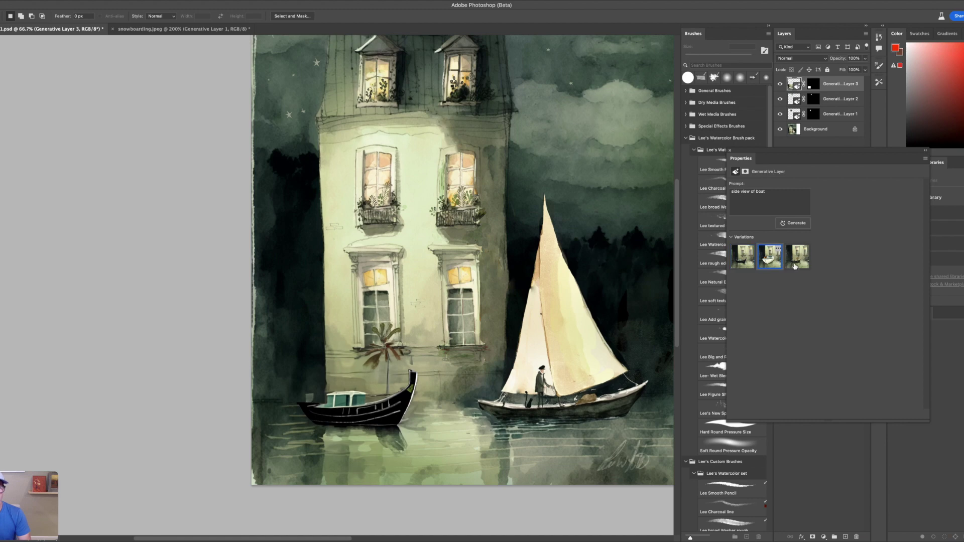
Compare the boat variations and keep the first, dark boat
left_click(773, 262)
left_click(798, 262)
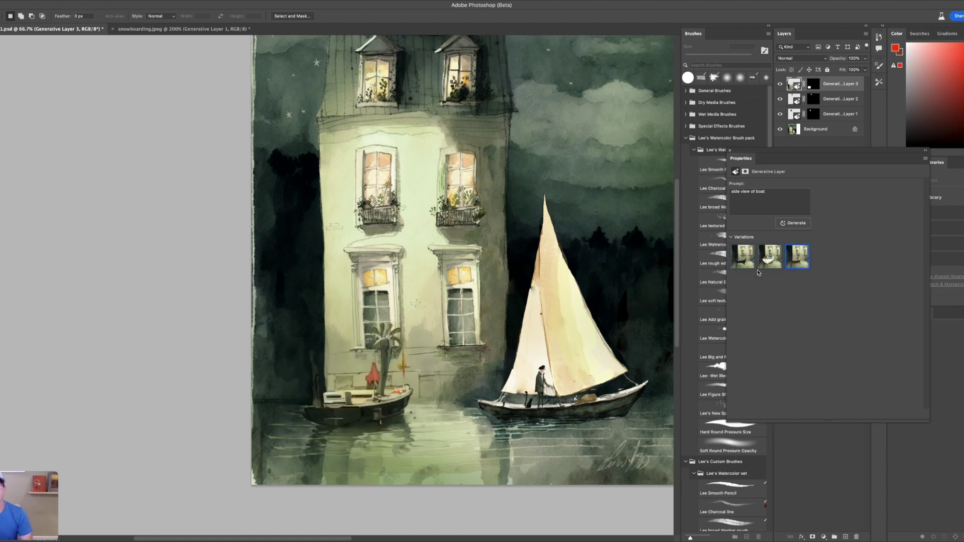
key("super+minus")
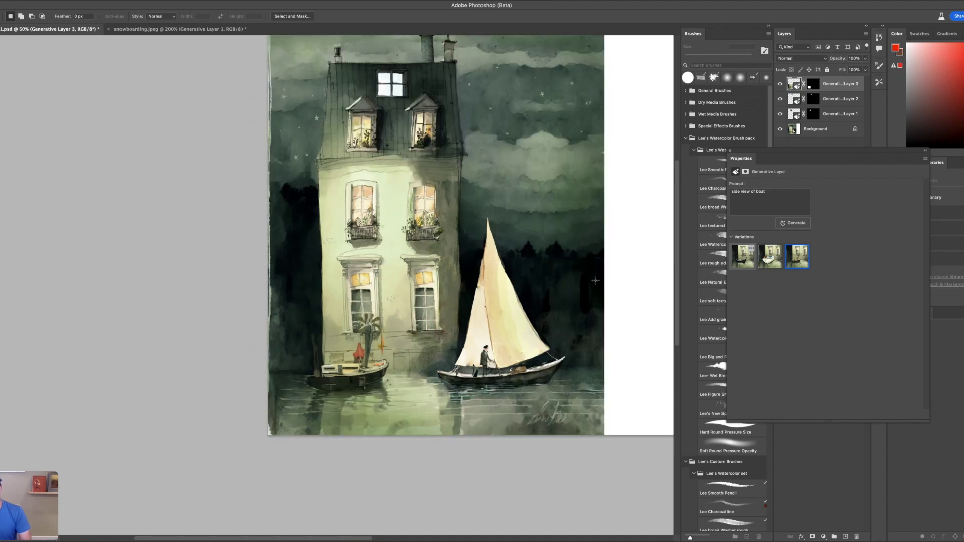
scroll(550, 344, "up", 3)
scroll(578, 302, "down", 2)
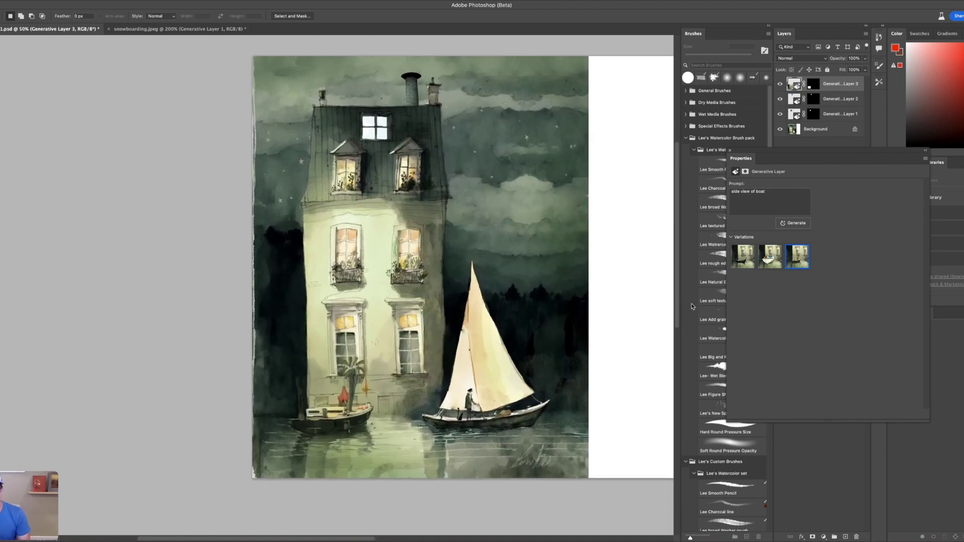
left_click(777, 262)
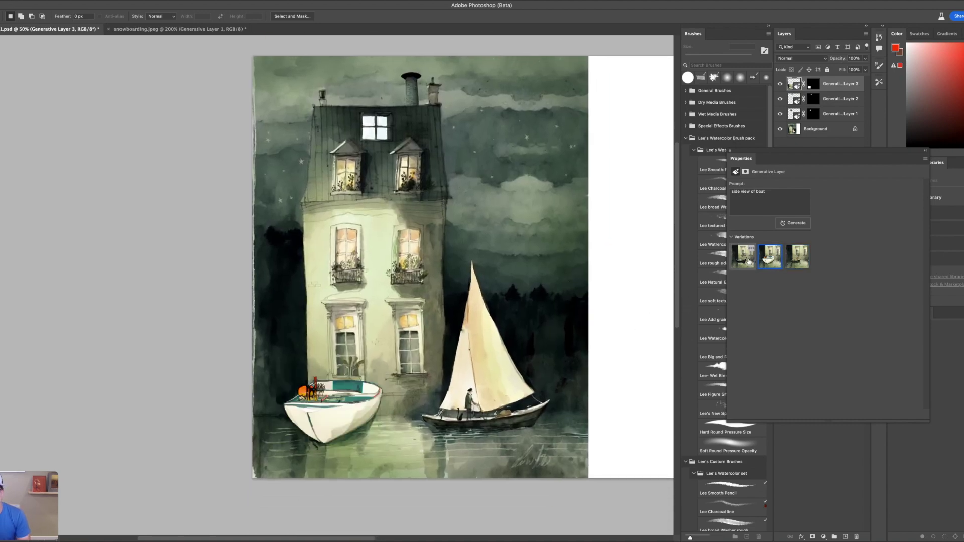
left_click(744, 266)
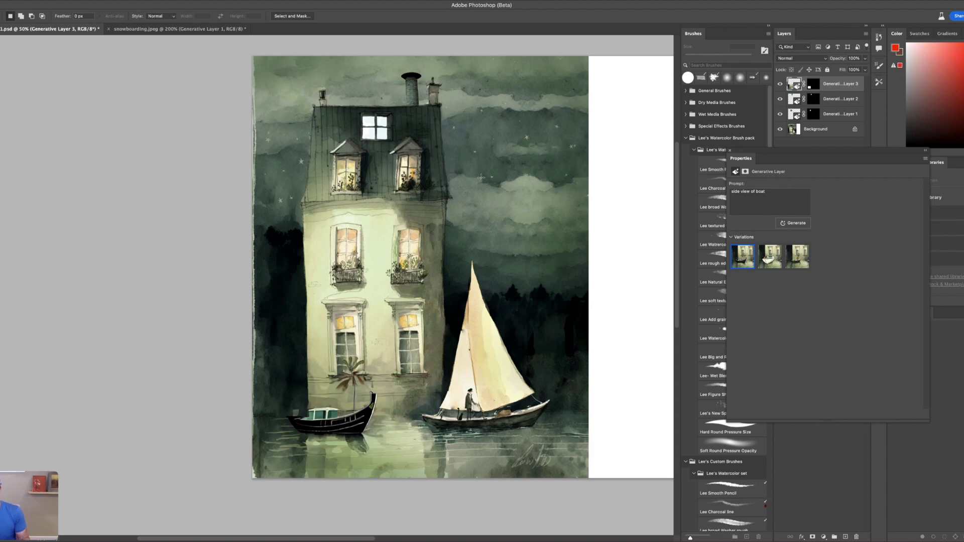
left_click(175, 30)
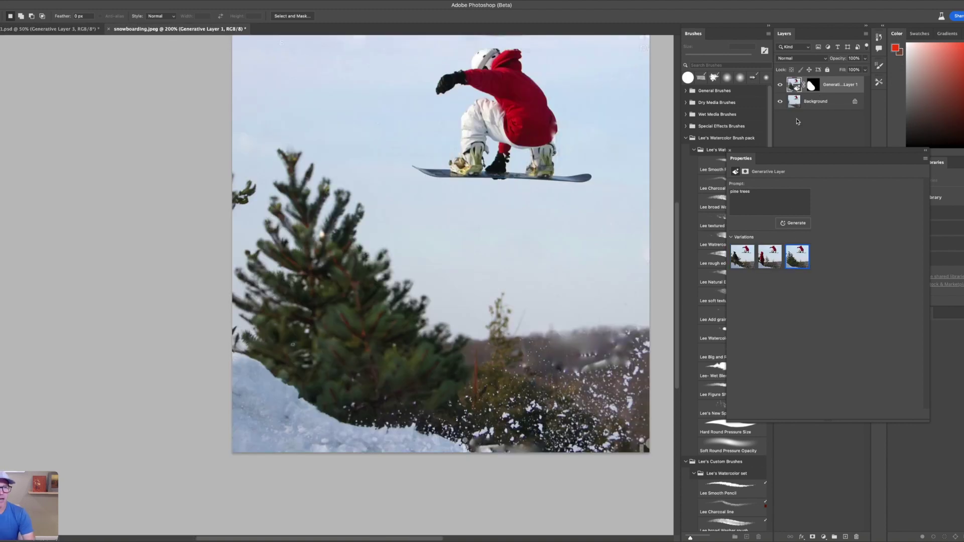
Hide the first pine trees and lasso the left sky and slope for new trees
left_click(781, 85)
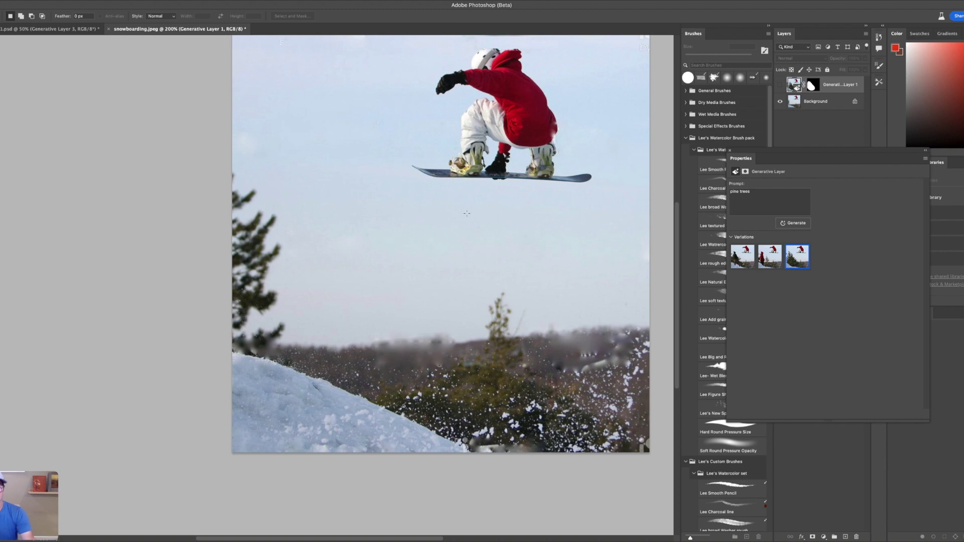
scroll(440, 256, "down", 5)
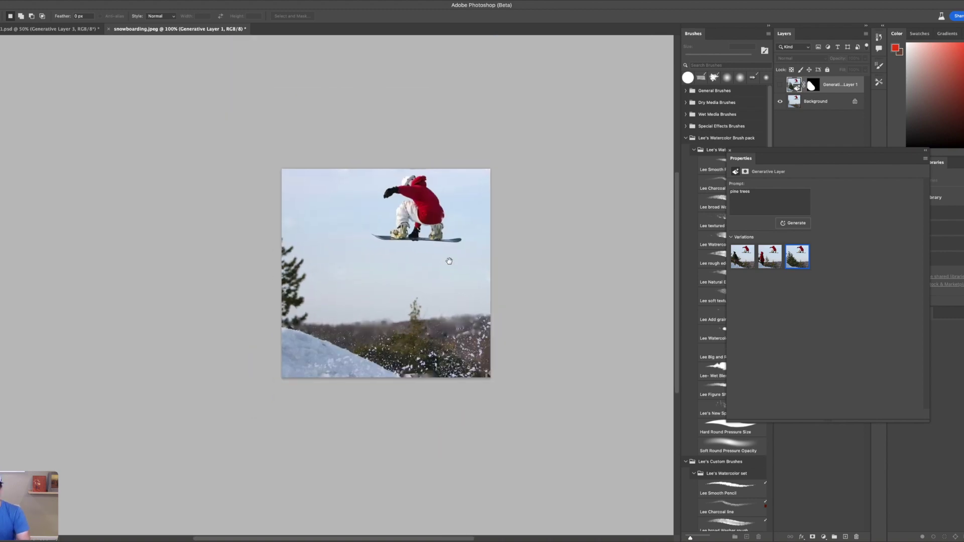
scroll(455, 236, "up", 5)
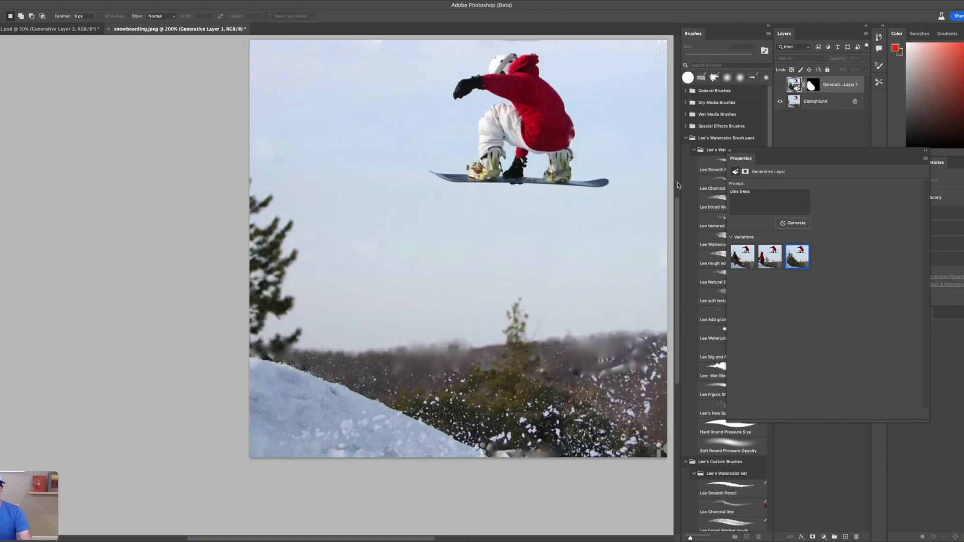
key("l")
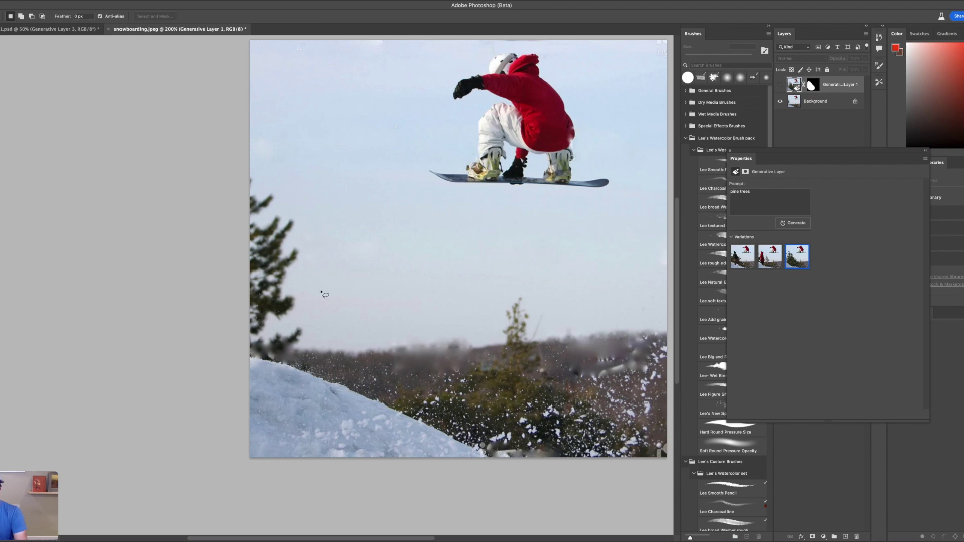
mouse_move(260, 170)
left_mouse_down()
mouse_move(361, 133)
mouse_move(423, 203)
mouse_move(481, 244)
mouse_move(516, 320)
mouse_move(483, 372)
mouse_move(392, 422)
left_mouse_up()
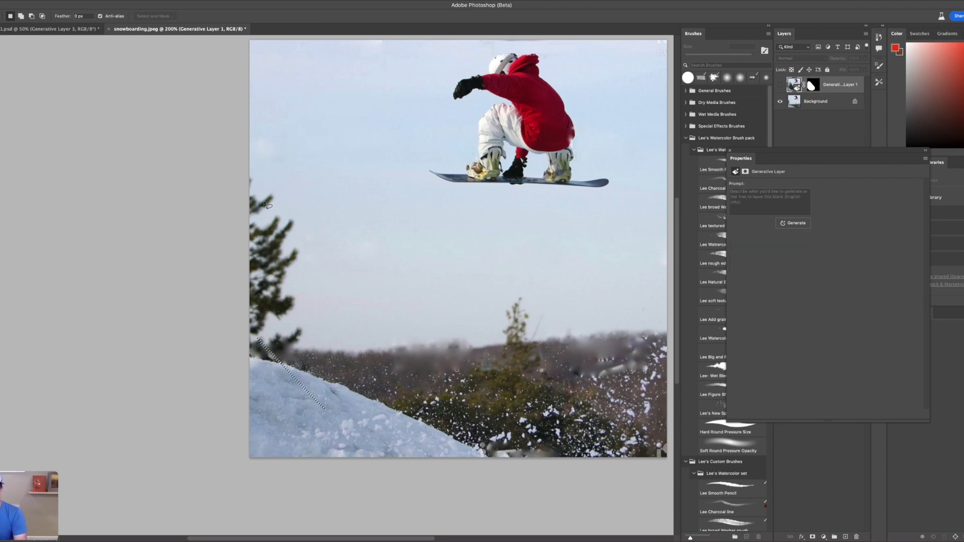
mouse_move(264, 191)
left_mouse_down()
mouse_move(325, 101)
mouse_move(386, 171)
mouse_move(482, 222)
mouse_move(518, 338)
mouse_move(494, 423)
mouse_move(481, 434)
mouse_move(369, 423)
left_mouse_up()
left_click_drag(277, 107, 266, 145)
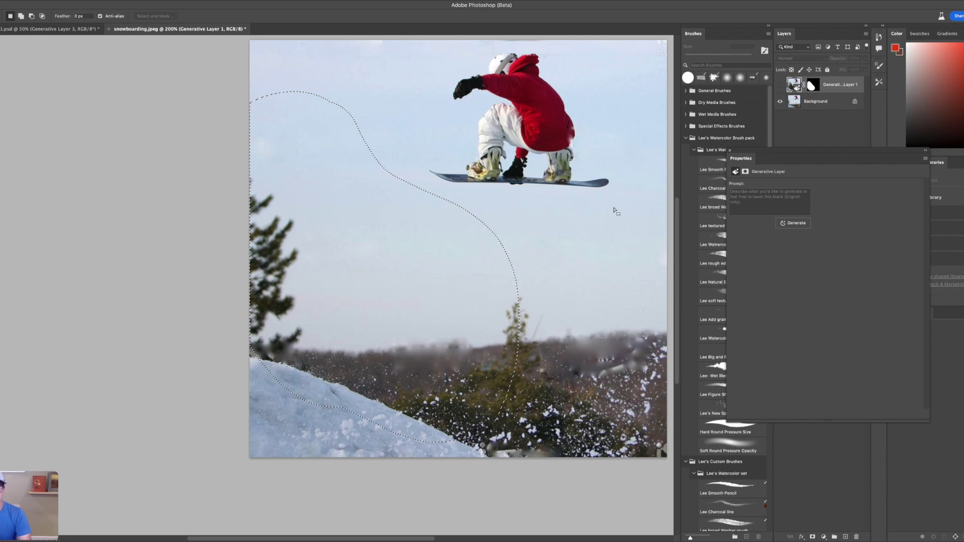
left_click(758, 192)
Generate 'pine trees' in the selection and keep the second variation after comparing the third
type("p")
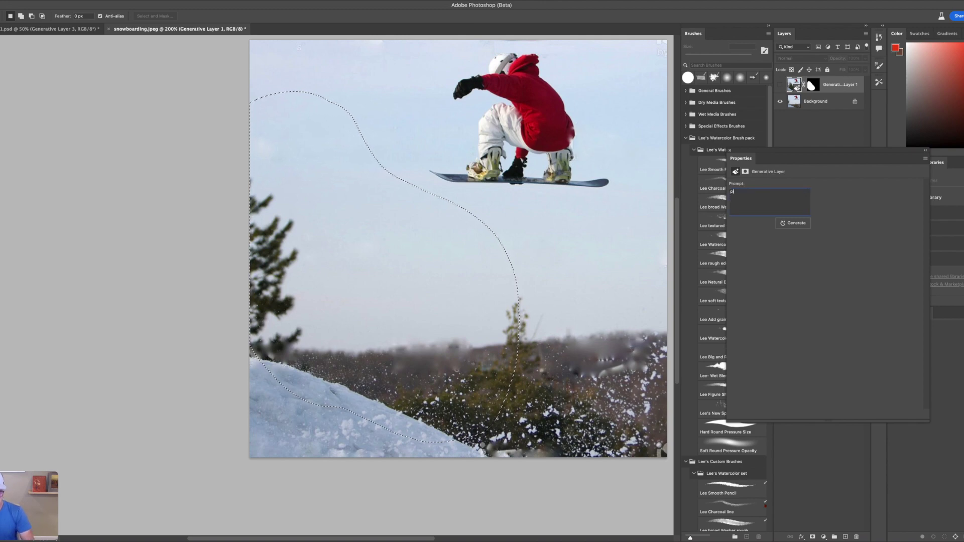
type("ine trees")
left_click(786, 224)
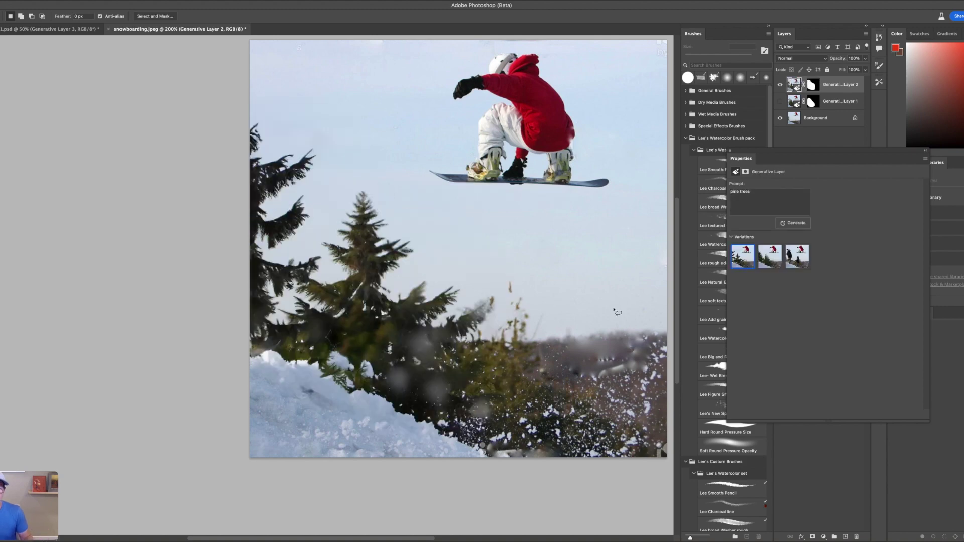
left_click(769, 260)
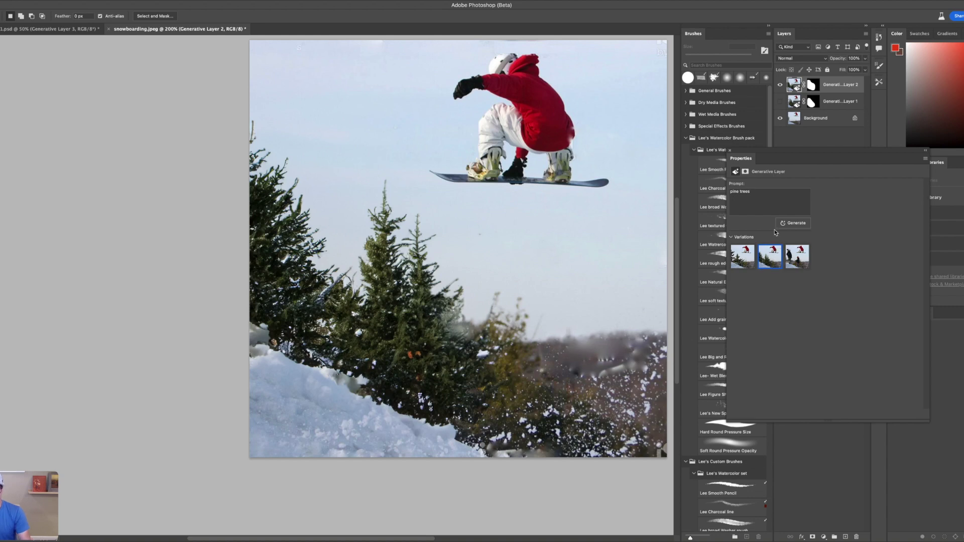
key("super+minus")
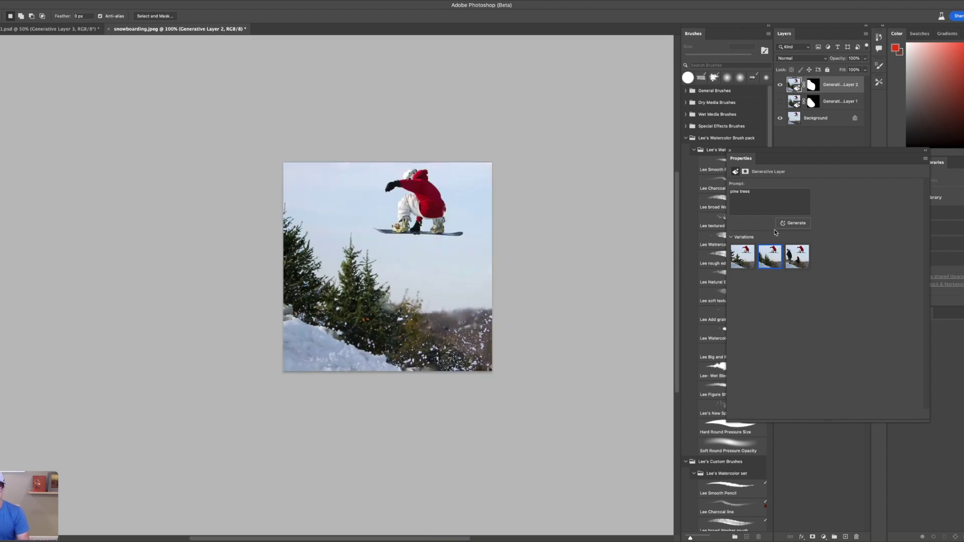
left_click(800, 260)
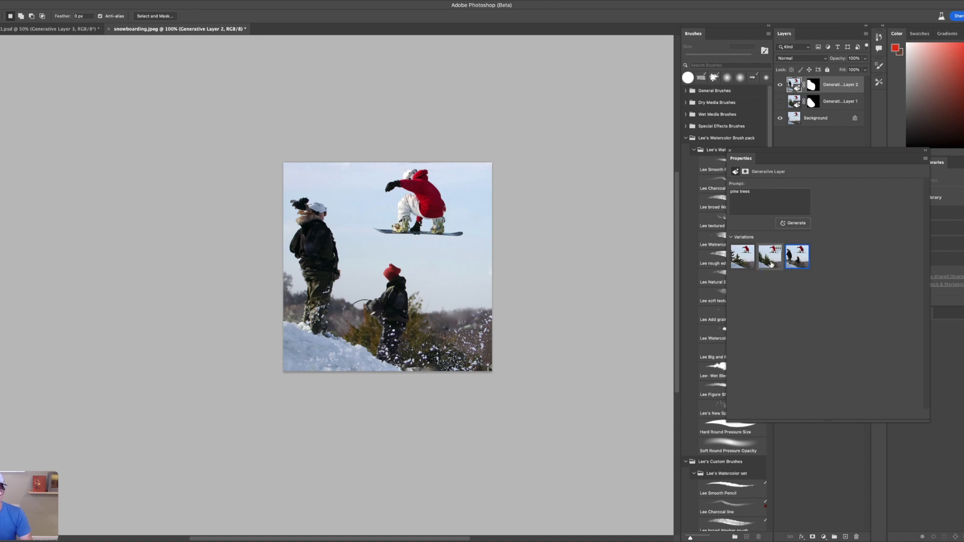
left_click(779, 261)
Zoom back in and hide the second set of pine trees
key("super+plus")
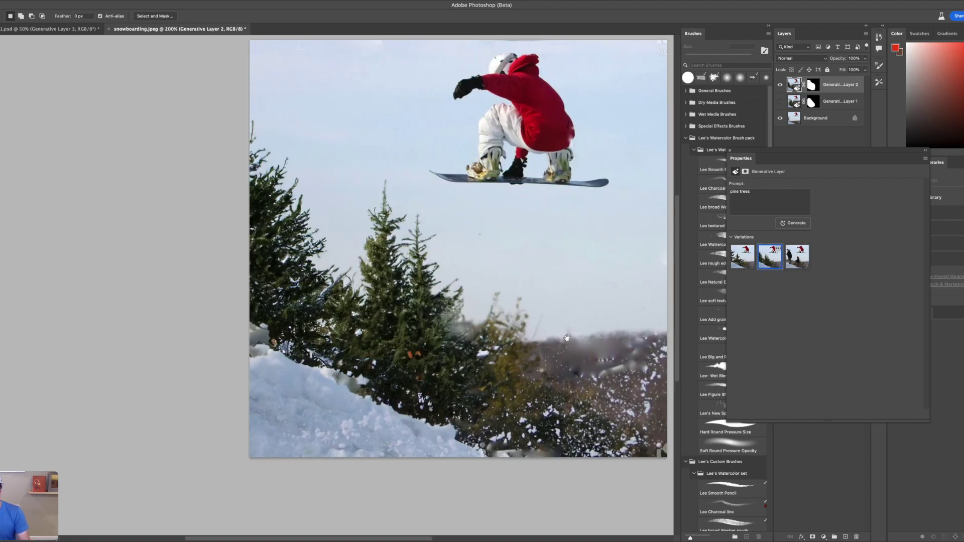
scroll(565, 336, "right", 3)
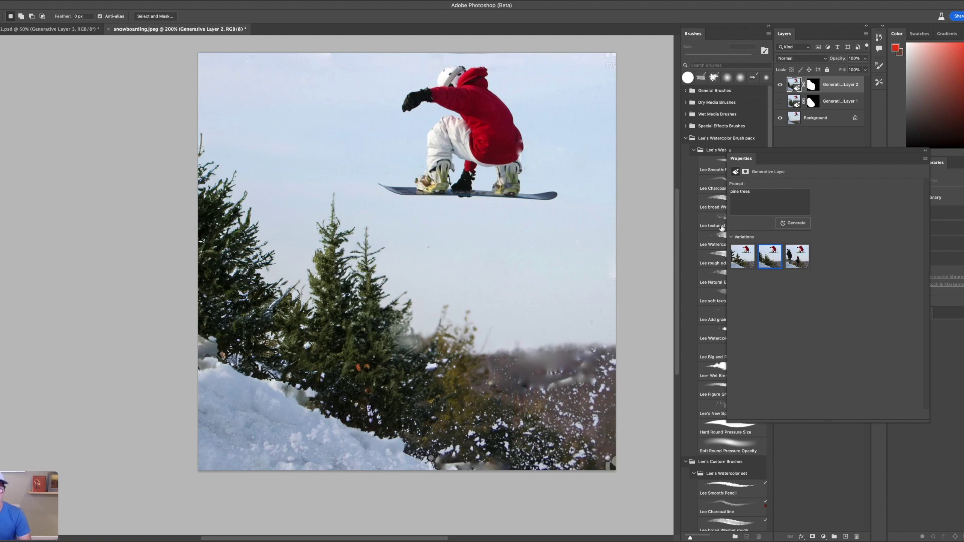
left_click(779, 85)
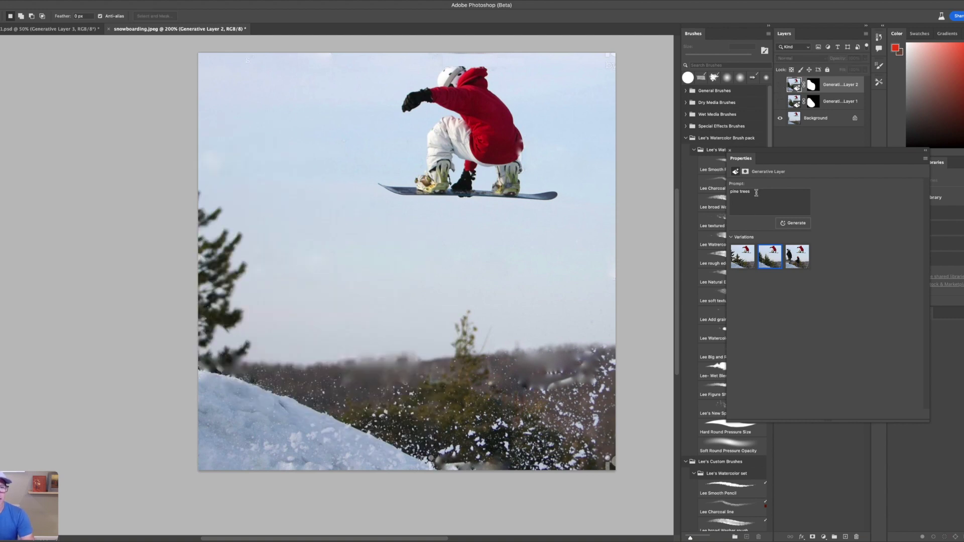
Lasso the left sky and slope again and generate 'palm trees' there
left_click_drag(756, 192, 716, 189)
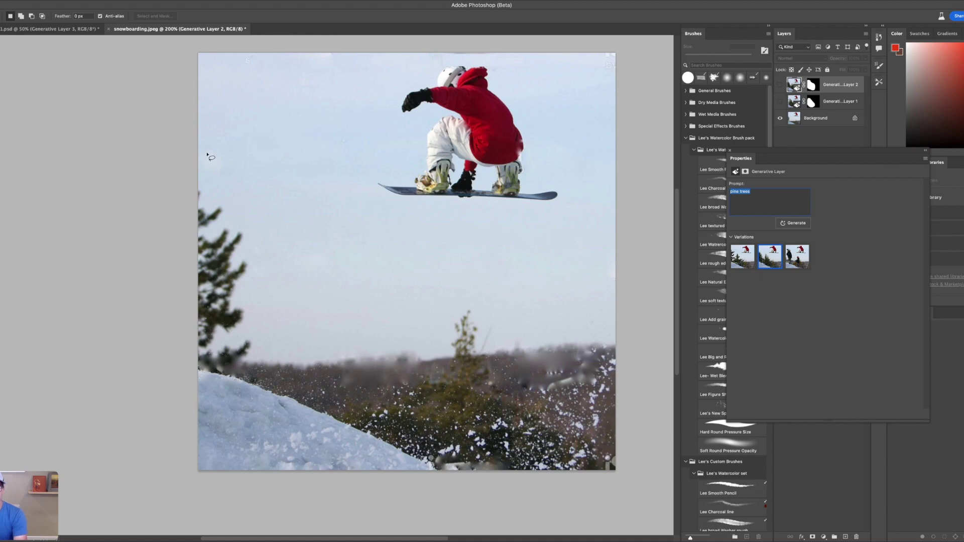
mouse_move(199, 108)
left_mouse_down()
mouse_move(334, 130)
mouse_move(389, 210)
mouse_move(504, 328)
mouse_move(492, 443)
mouse_move(451, 480)
left_mouse_up()
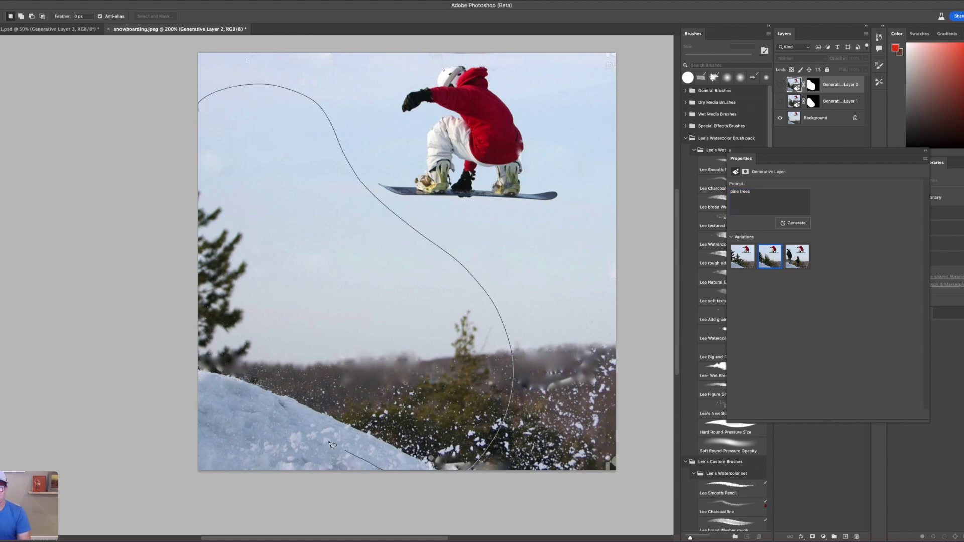
mouse_move(331, 445)
left_mouse_down()
mouse_move(237, 397)
mouse_move(156, 240)
mouse_move(164, 71)
mouse_move(176, 55)
left_mouse_up()
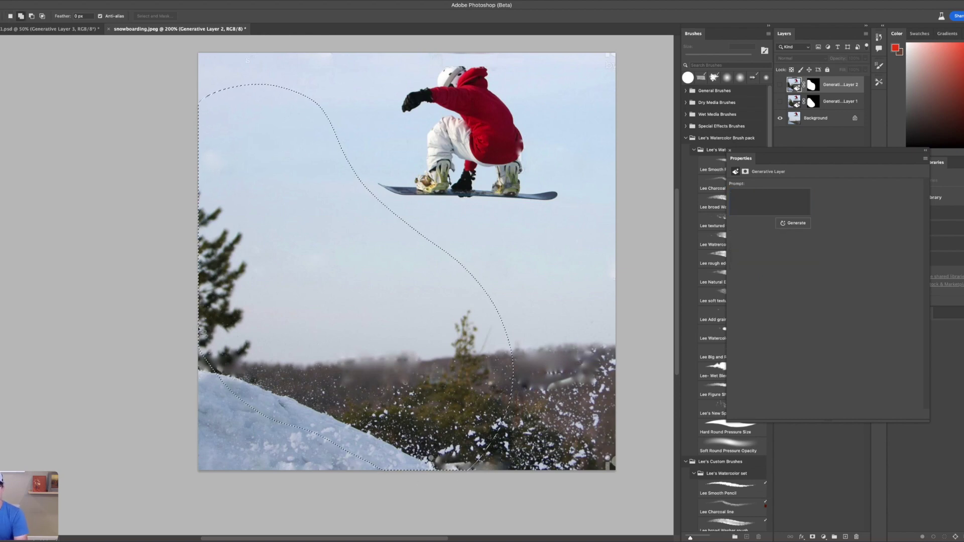
left_click(747, 206)
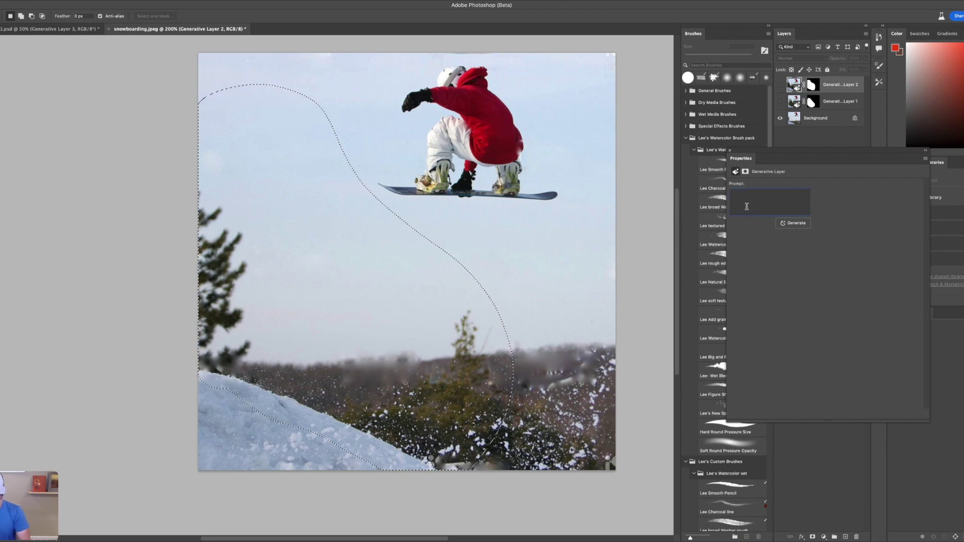
type("pi")
type("lm")
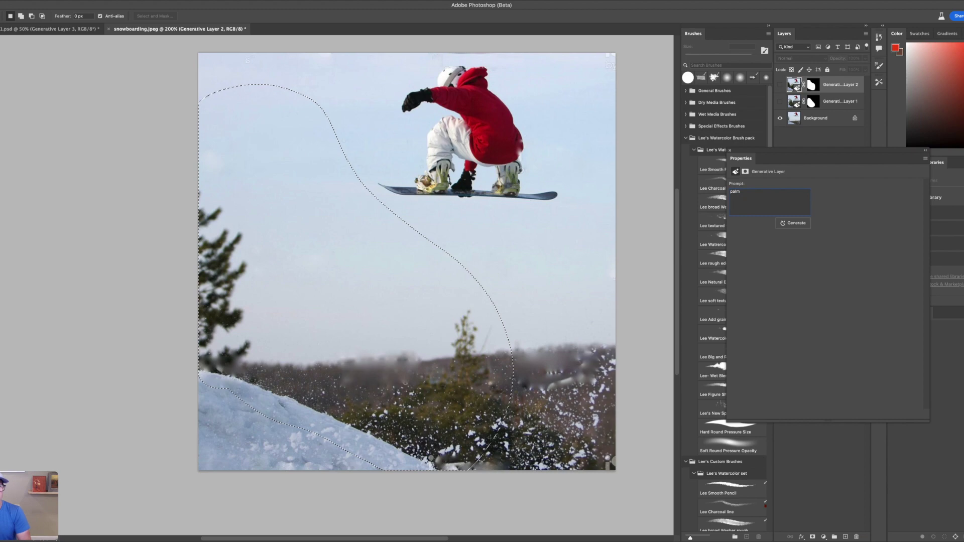
type(" trees")
left_click(793, 223)
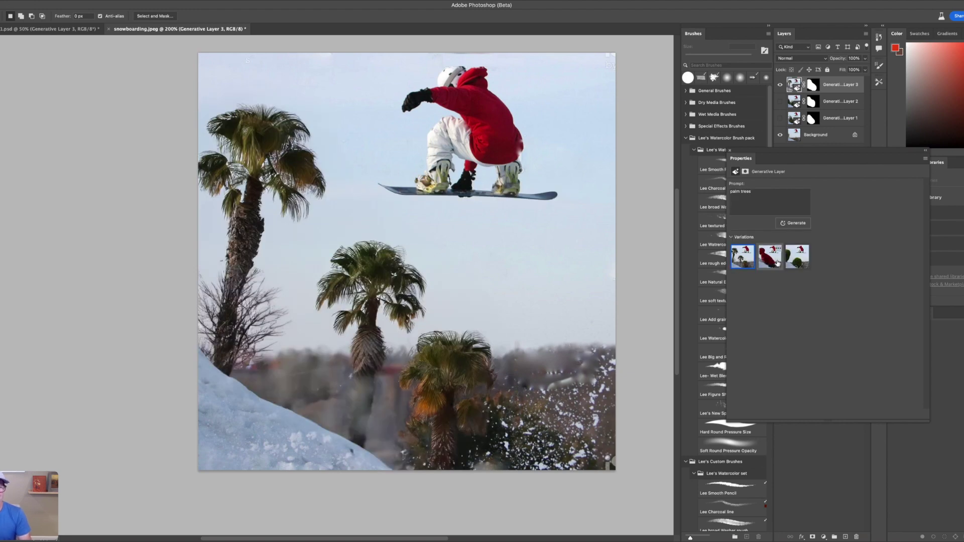
Inspect the palm trees zoomed out, then preview the second and third variations
key("super+minus")
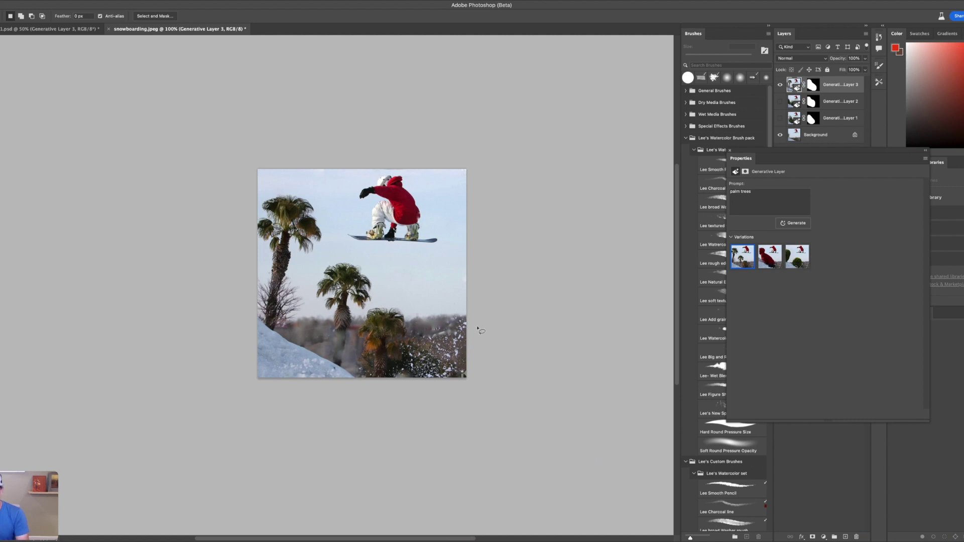
mouse_move(343, 376)
left_mouse_down()
mouse_move(288, 324)
mouse_move(347, 292)
mouse_move(385, 346)
mouse_move(349, 378)
left_mouse_up()
key("super+d")
key("super+equal")
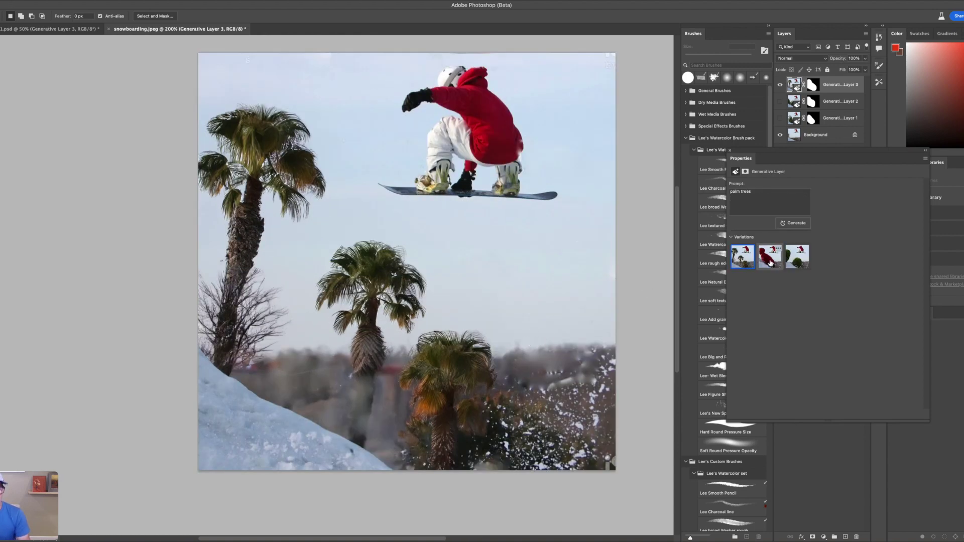
left_click(770, 259)
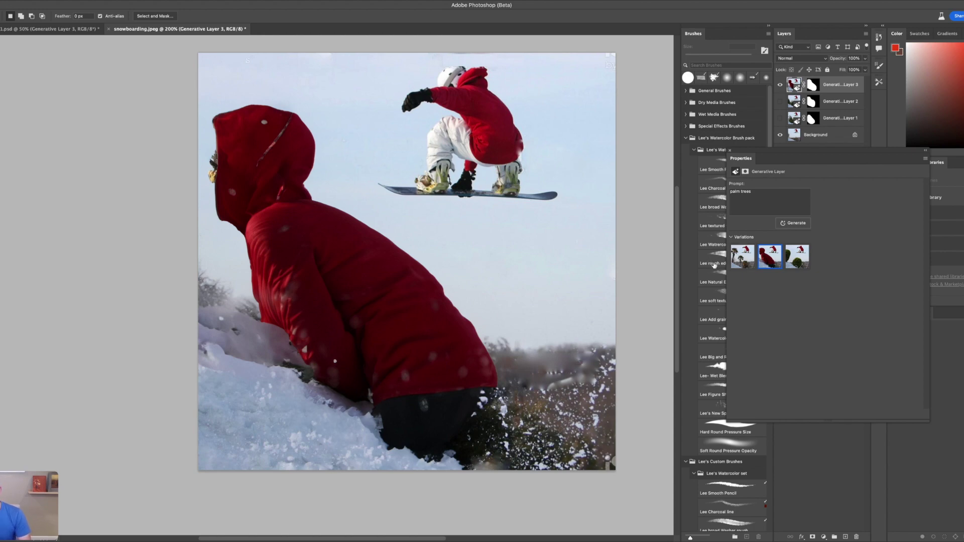
left_click(796, 262)
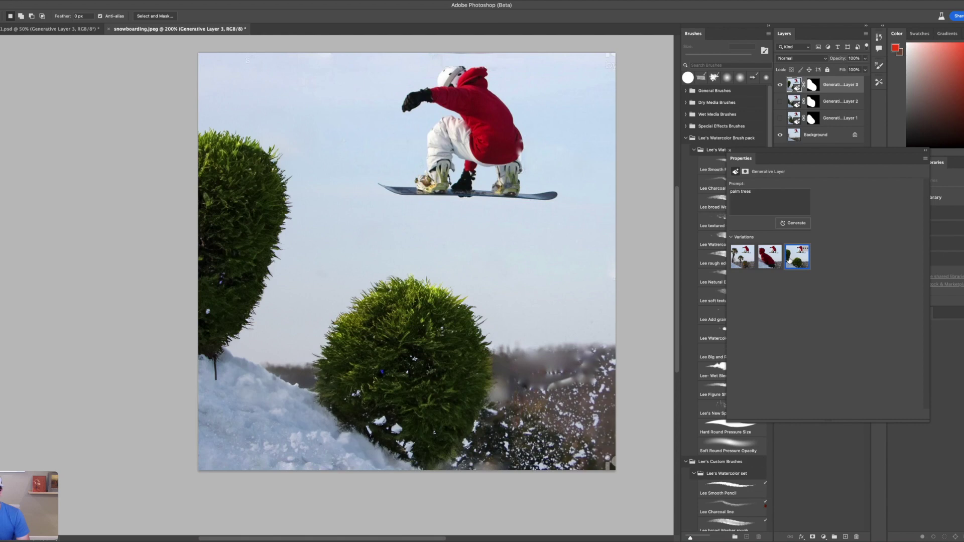
Return to the first palm-tree variation and check it across the whole photo
left_click_drag(369, 438, 359, 434)
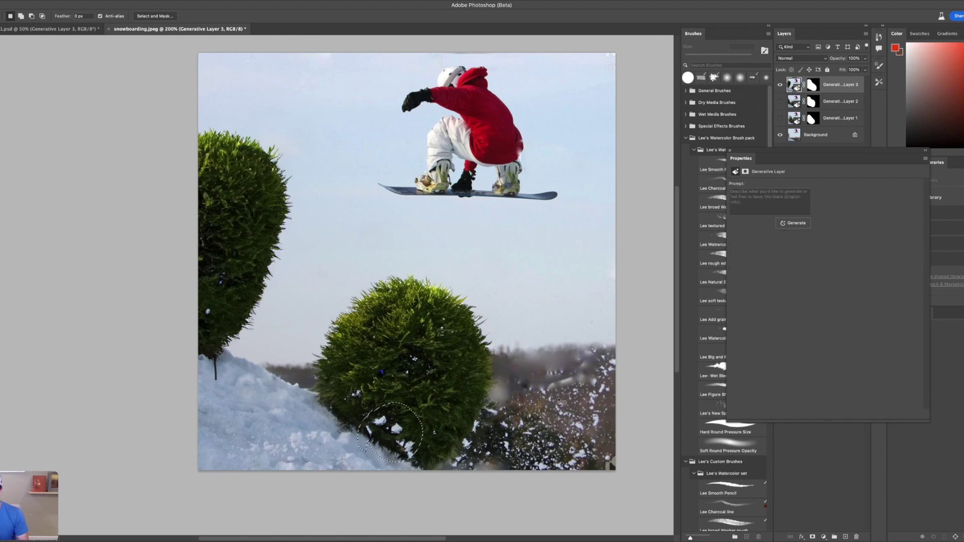
key("ctrl+d")
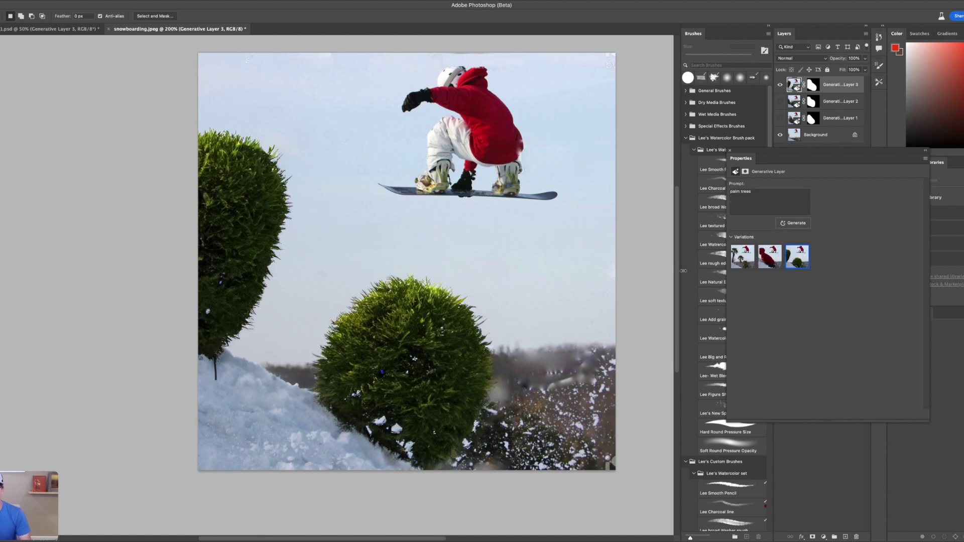
left_click(746, 264)
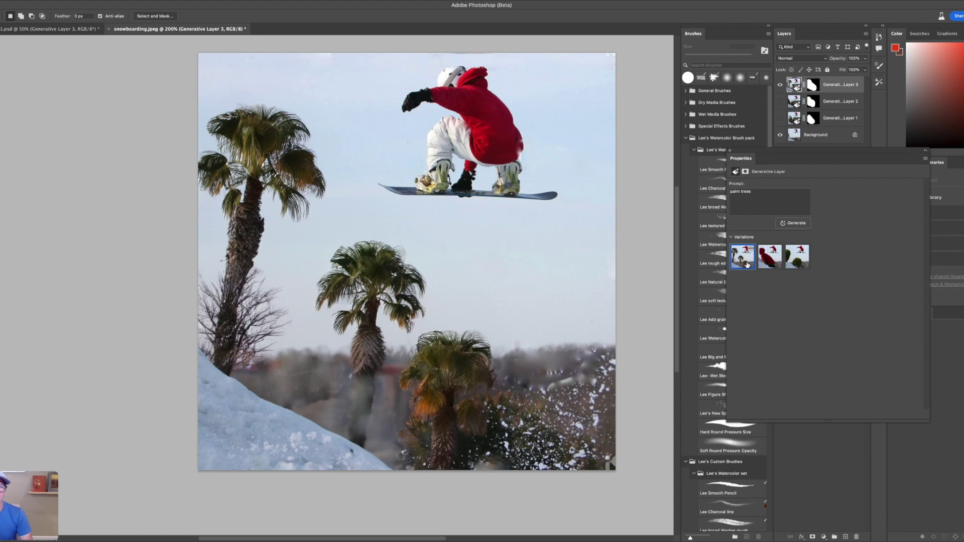
key("super+minus")
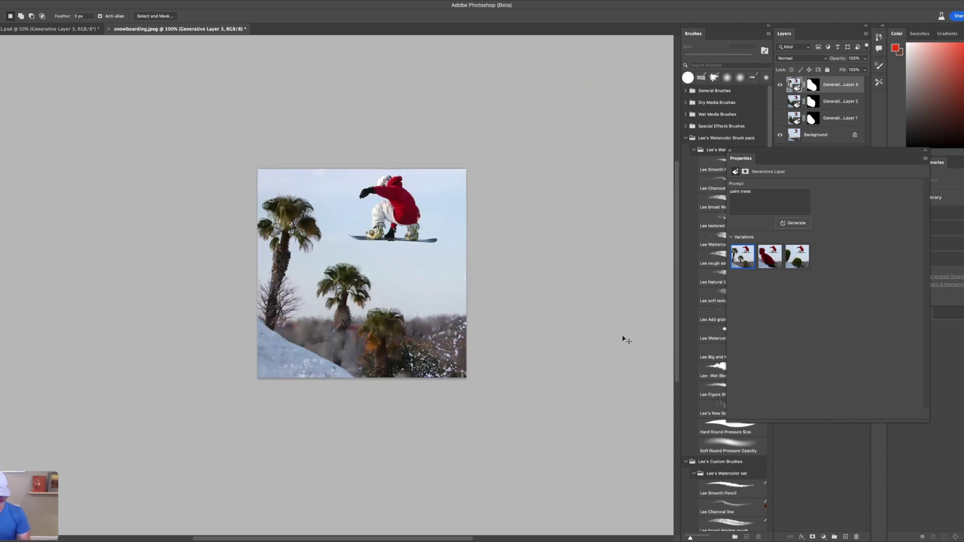
key("super+plus")
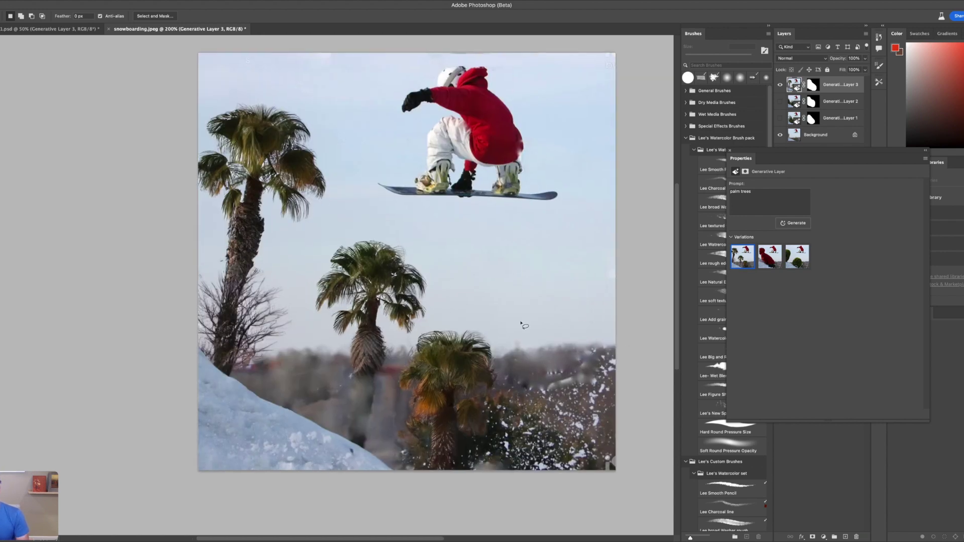